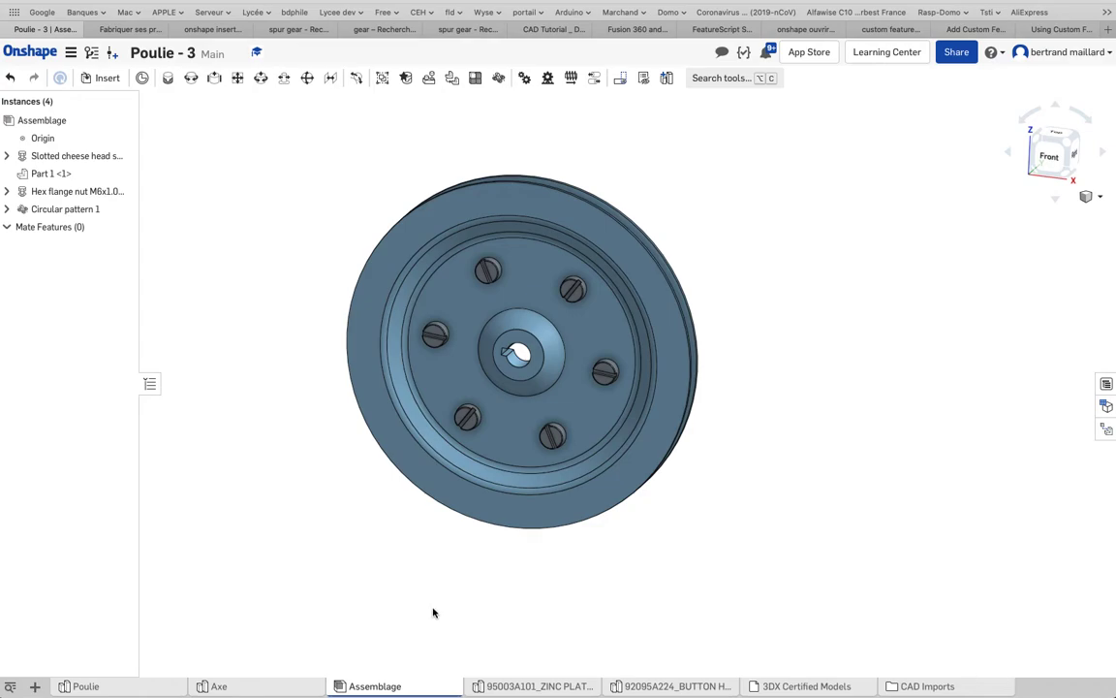
Create a new part studio in the document and rename it Support.
left_click(34, 686)
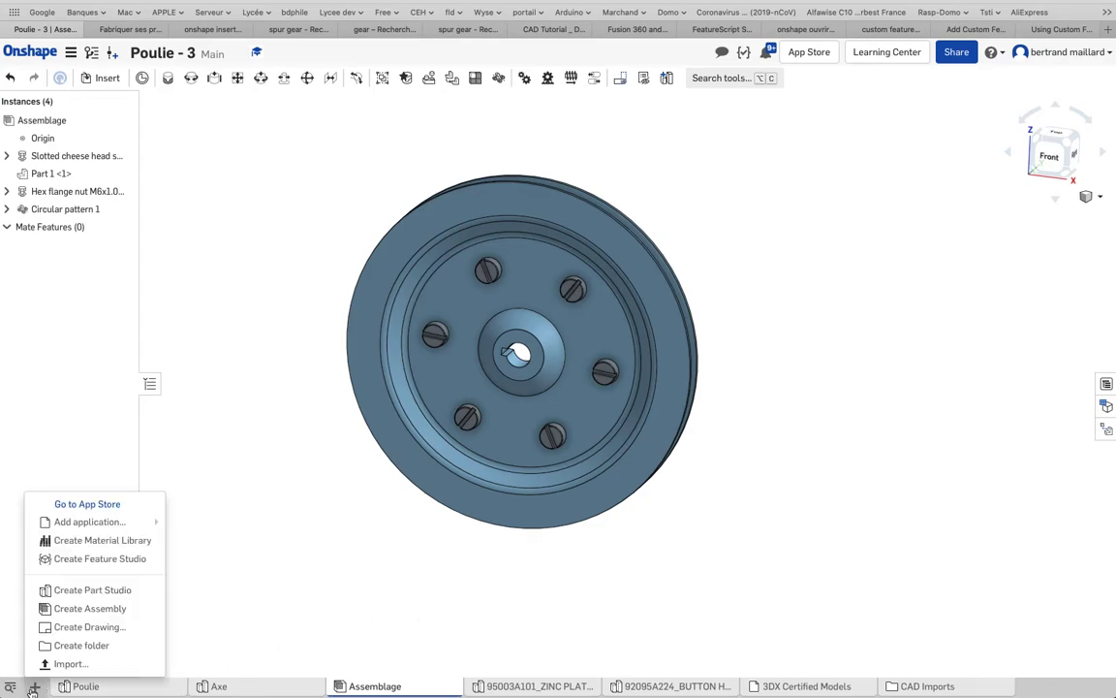
left_click(63, 593)
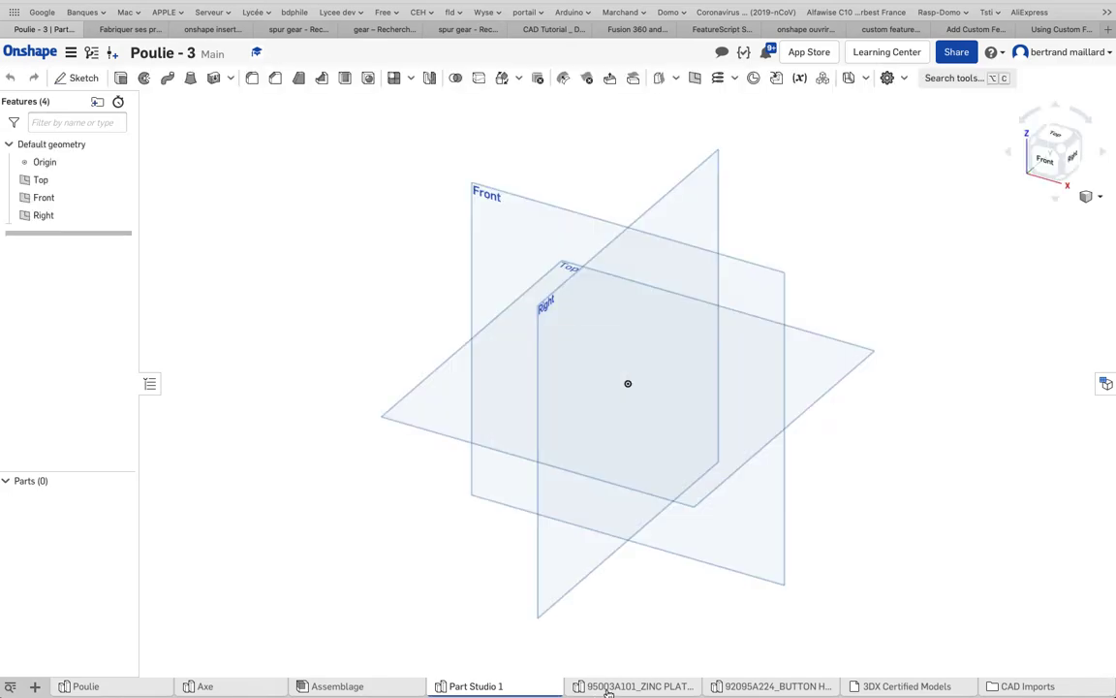
right_click(495, 685)
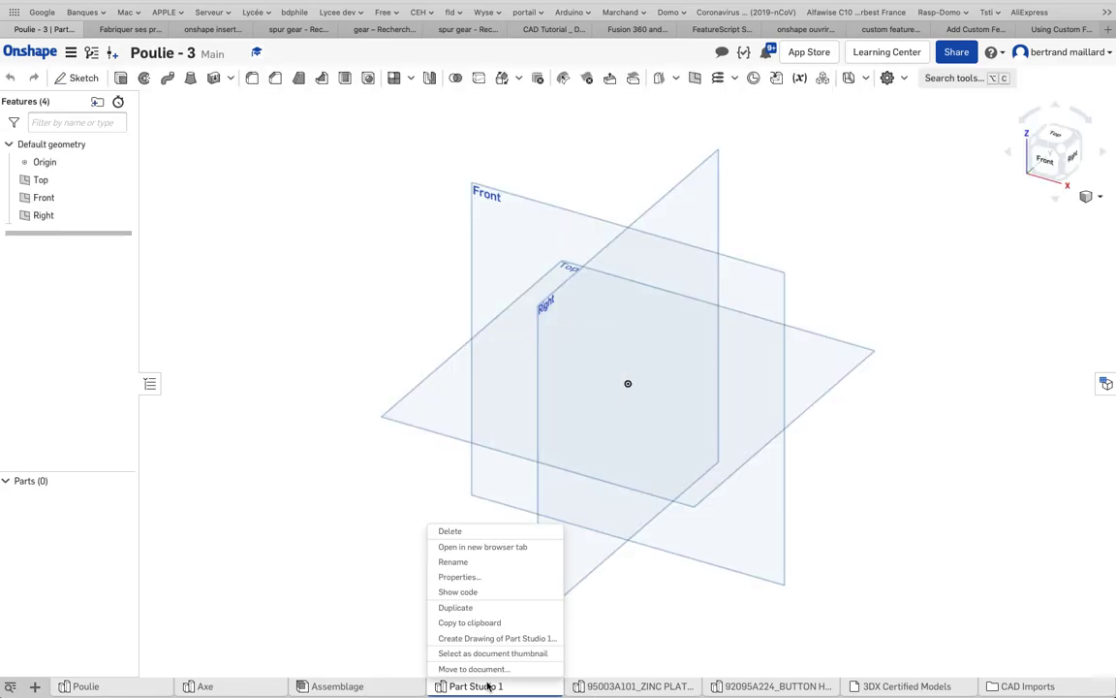
left_click(483, 563)
type("Support")
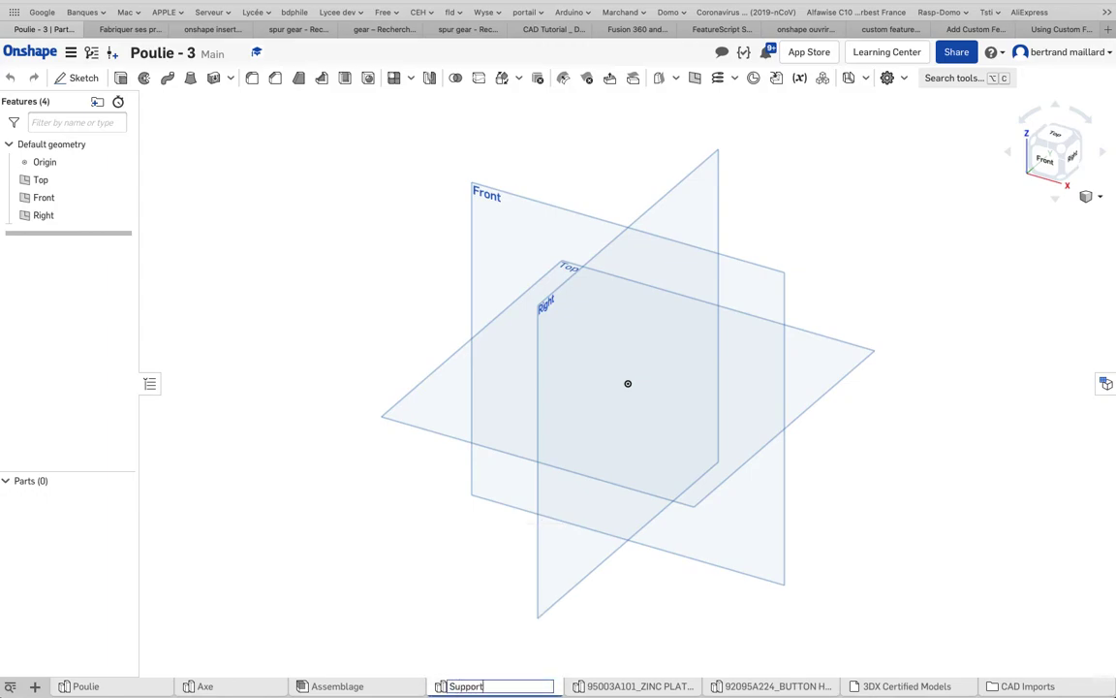
key("Return")
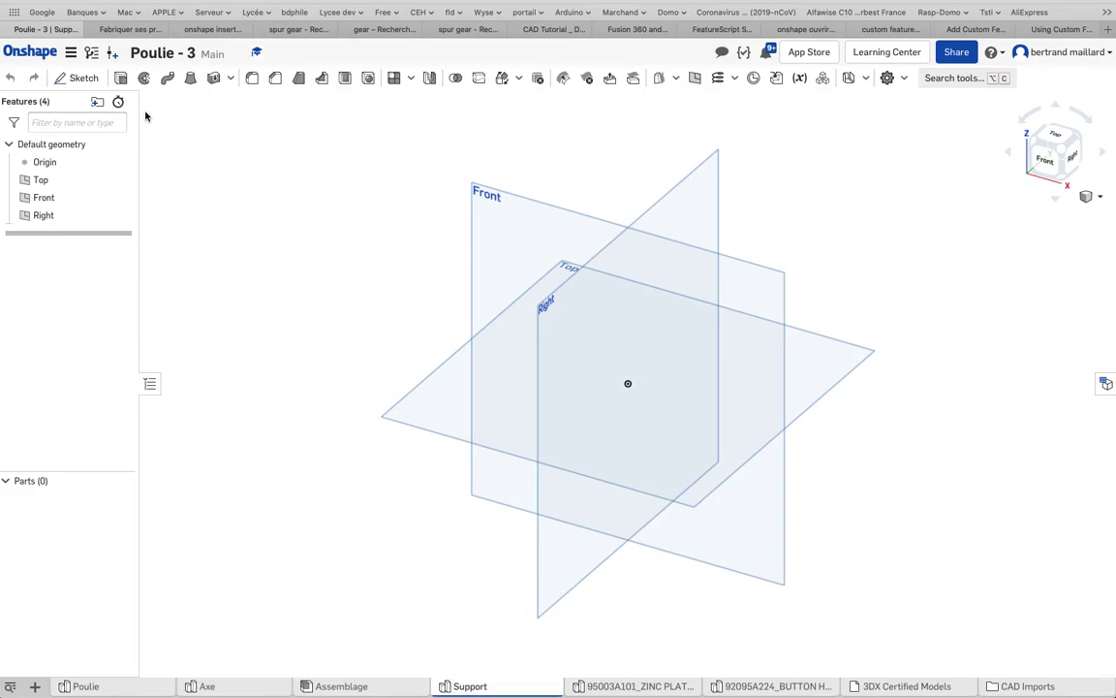
Start a sketch on the Front plane, hide all default planes and view the sketch plane straight on.
left_click(68, 78)
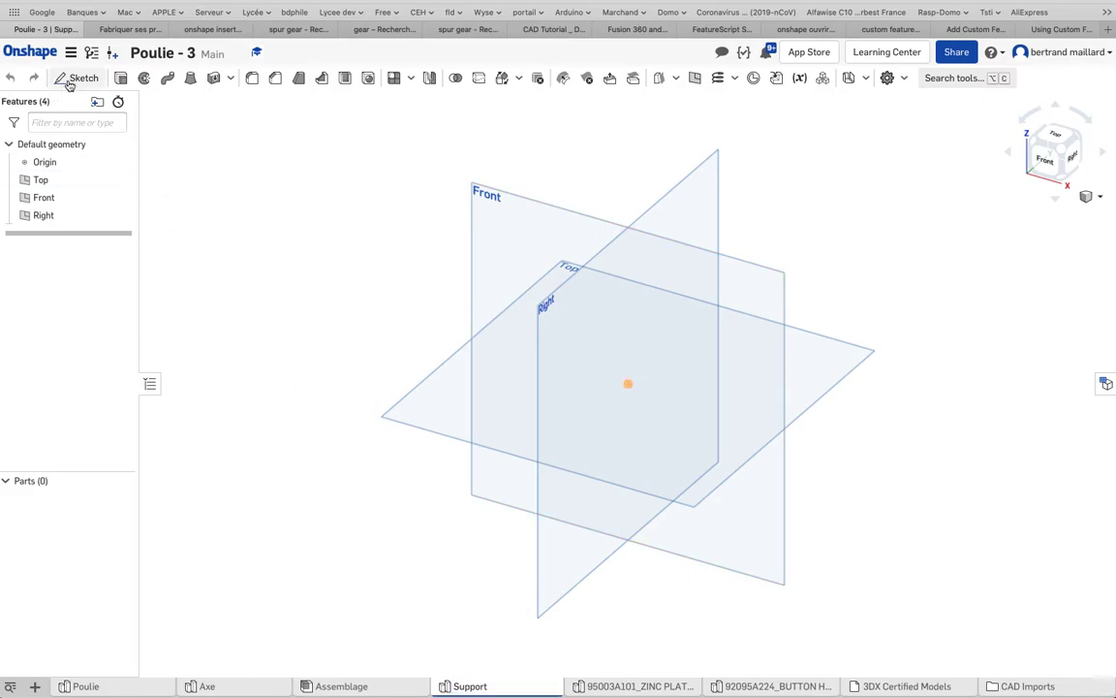
left_click(523, 262)
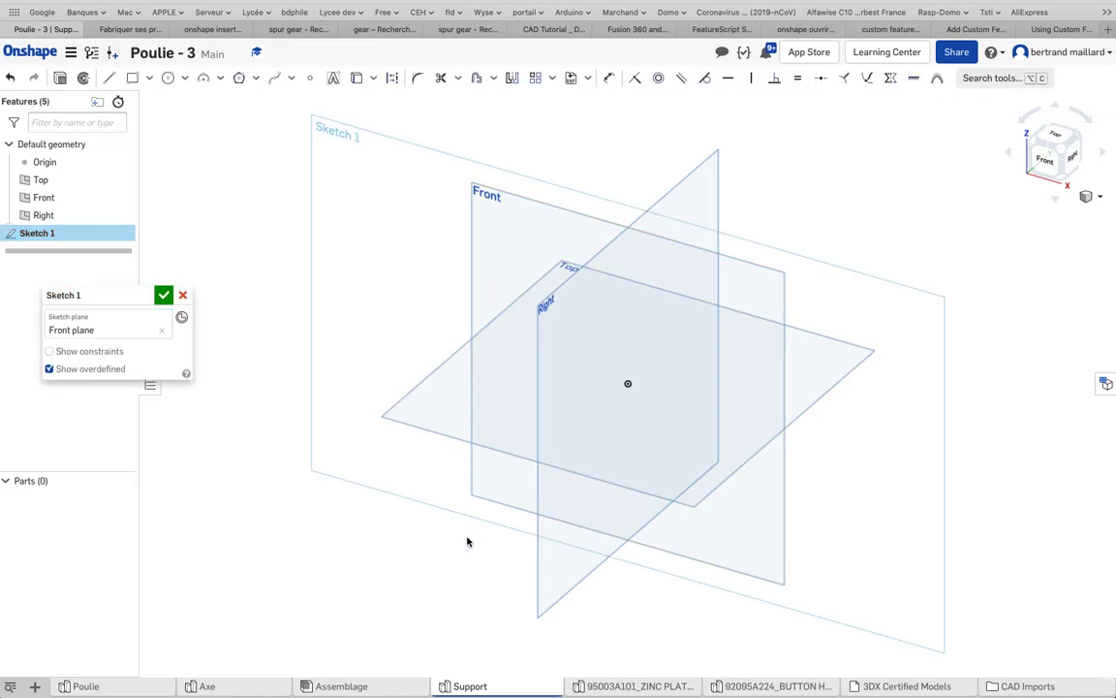
right_click(512, 277)
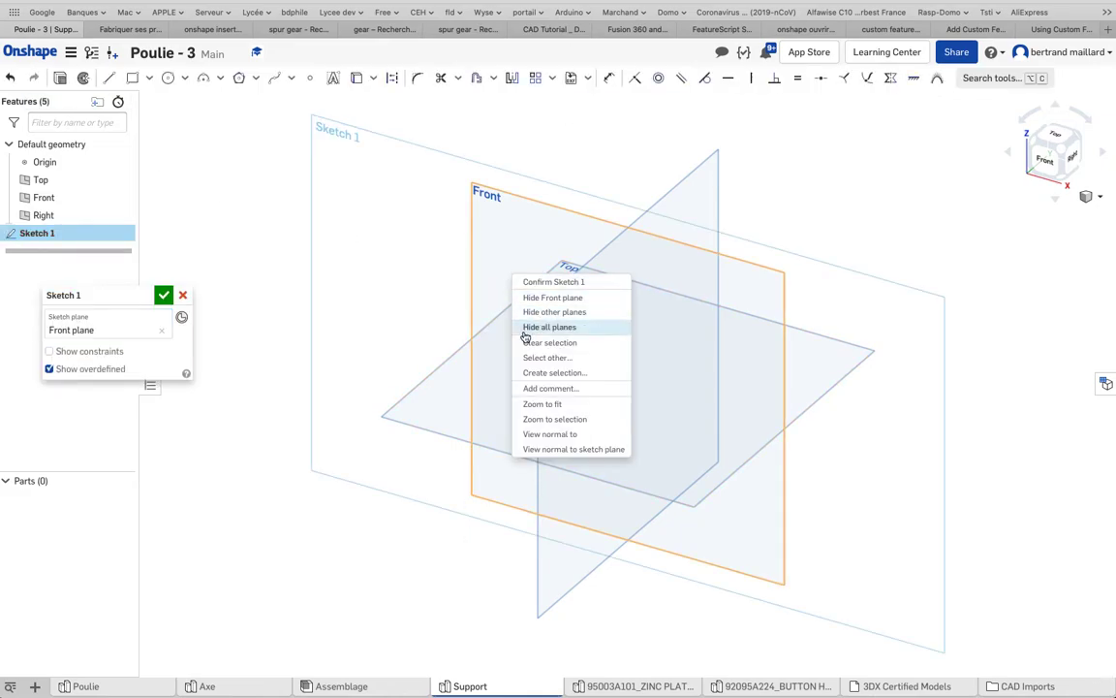
left_click(526, 328)
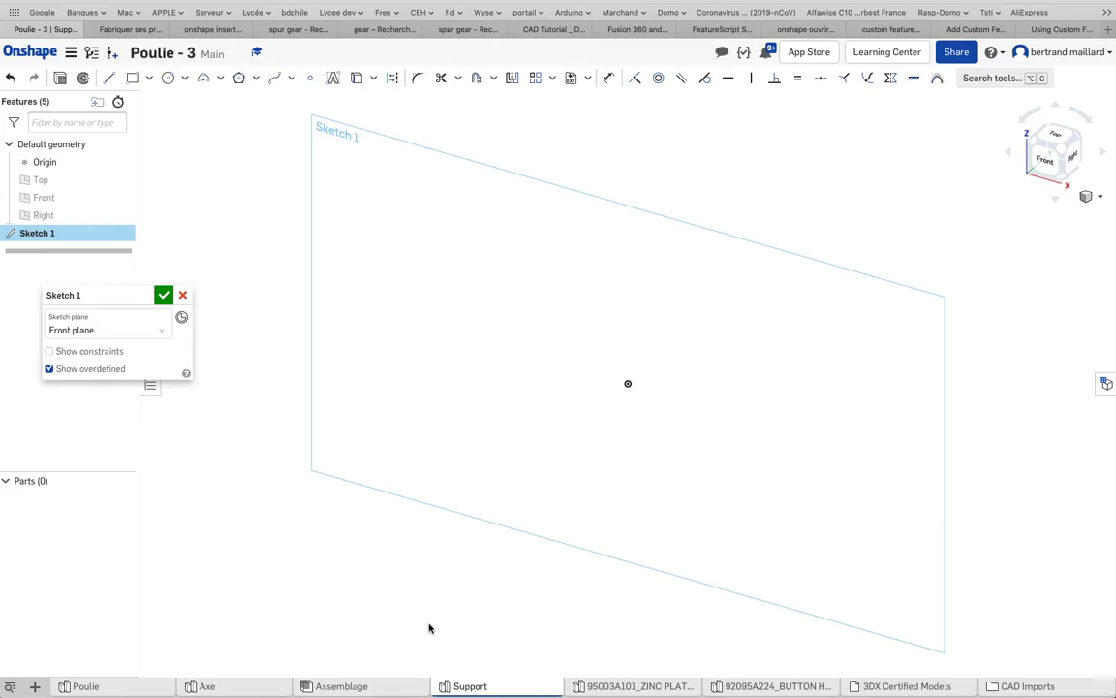
key("n")
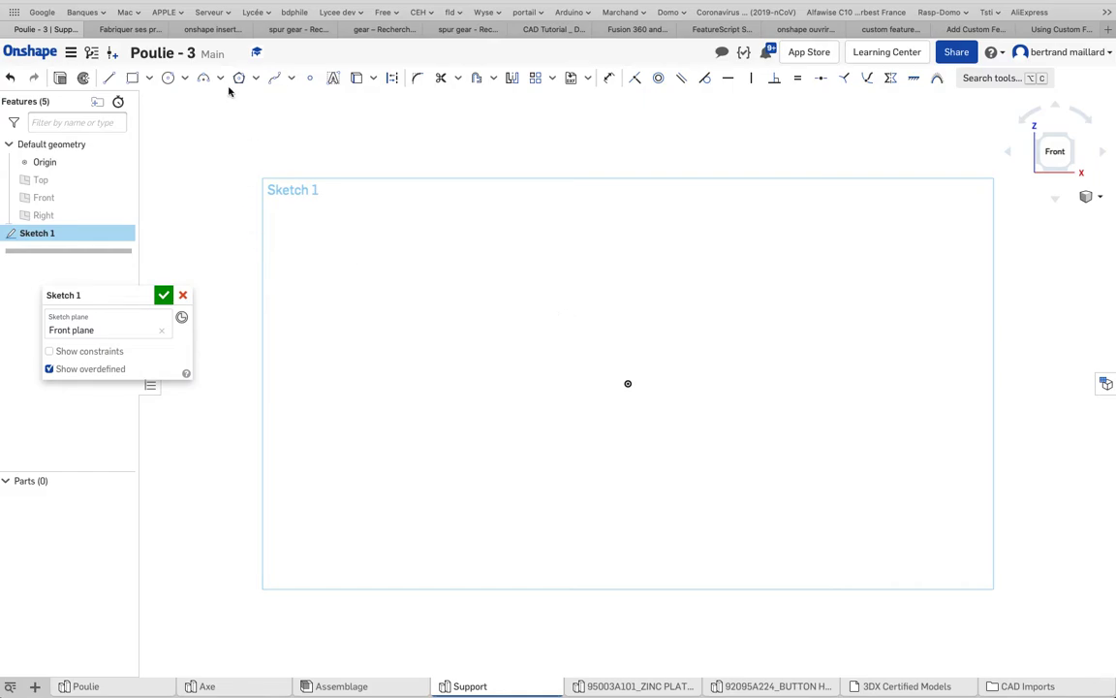
Sketch a circle centred on the origin with a diameter of 10 mm.
left_click(170, 82)
left_click(627, 384)
left_click(638, 395)
type("10")
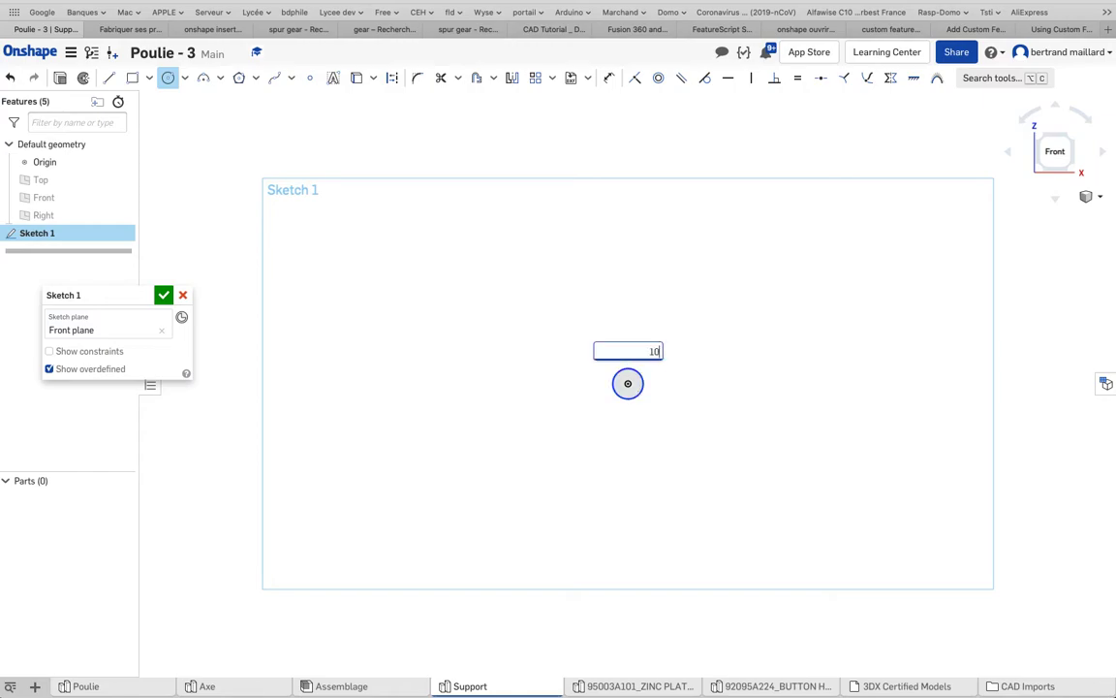
key("Return")
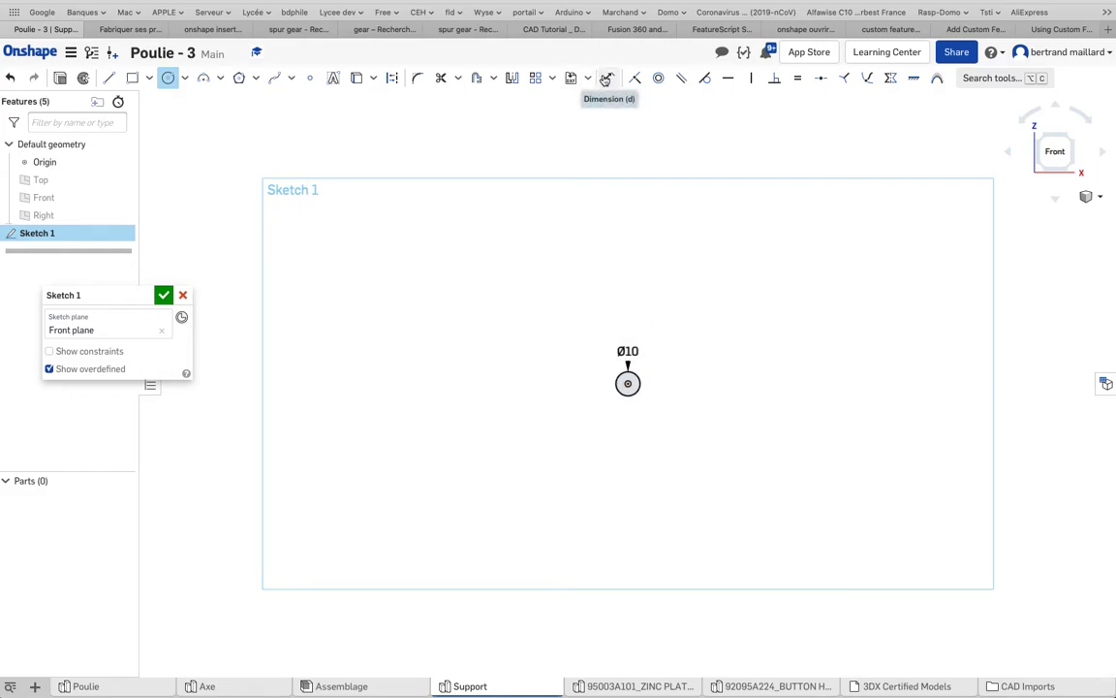
Sketch an upright rectangle about 29 by 79 mm around the circle and a wide one about 129 by 33 mm overlapping its lower end.
left_click(131, 79)
left_click(591, 334)
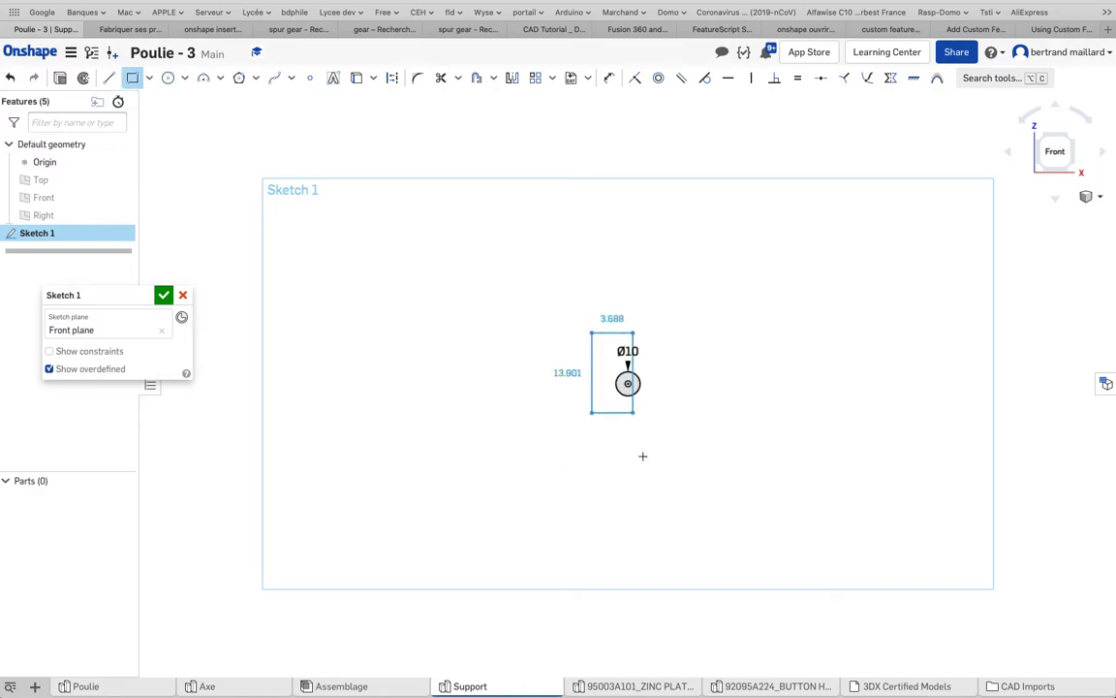
left_click(662, 523)
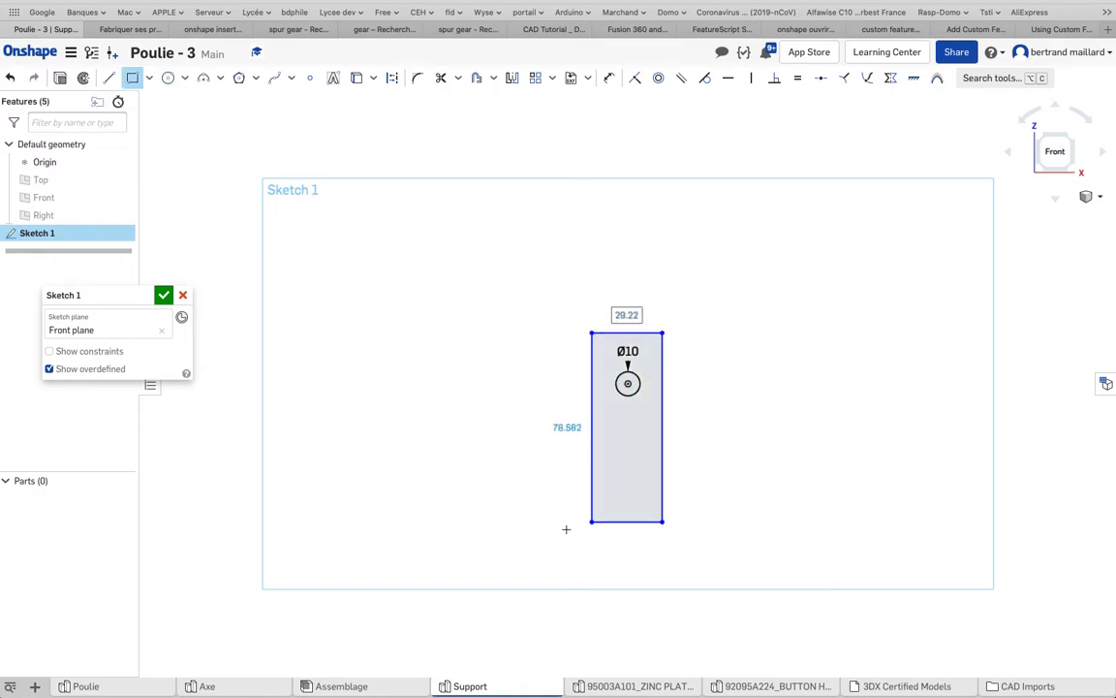
left_click(472, 556)
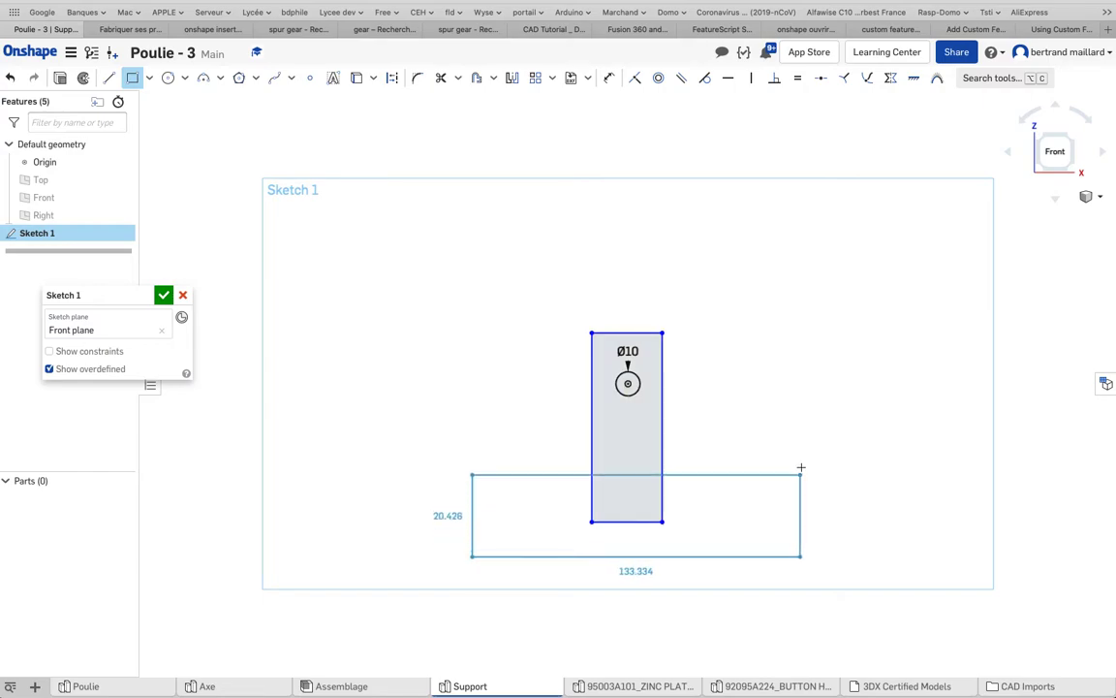
right_click(786, 477)
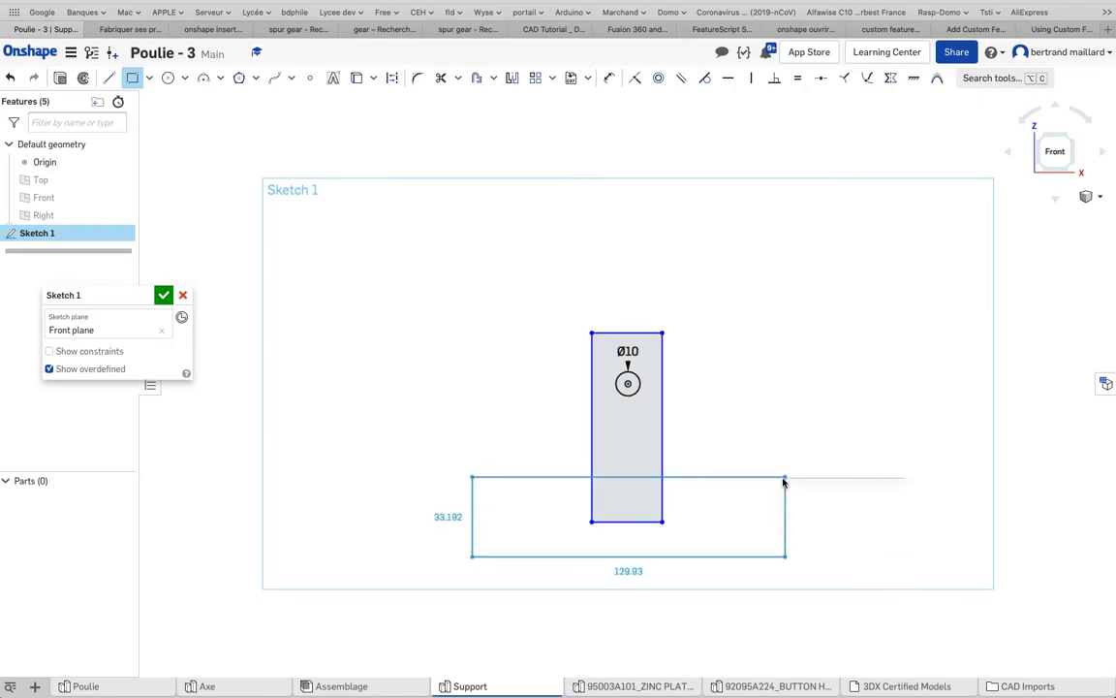
left_click(784, 478)
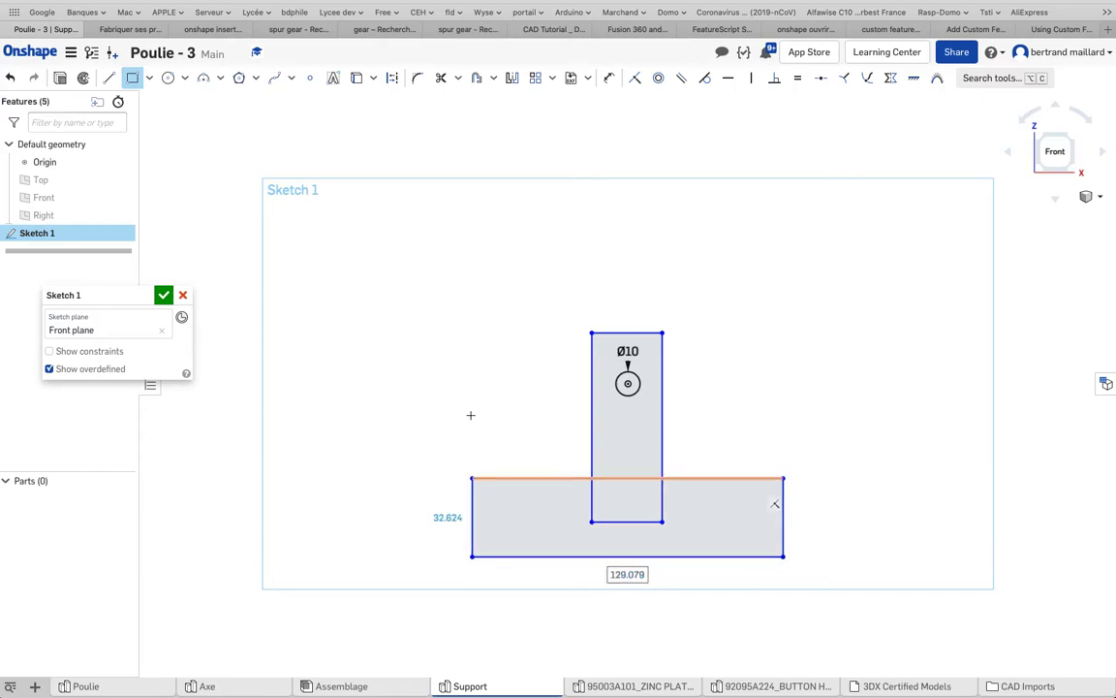
Dimension the distance from the wide rectangle's bottom edge to the circle's centre as 80 mm.
left_click(608, 78)
left_click(643, 555)
left_click(628, 382)
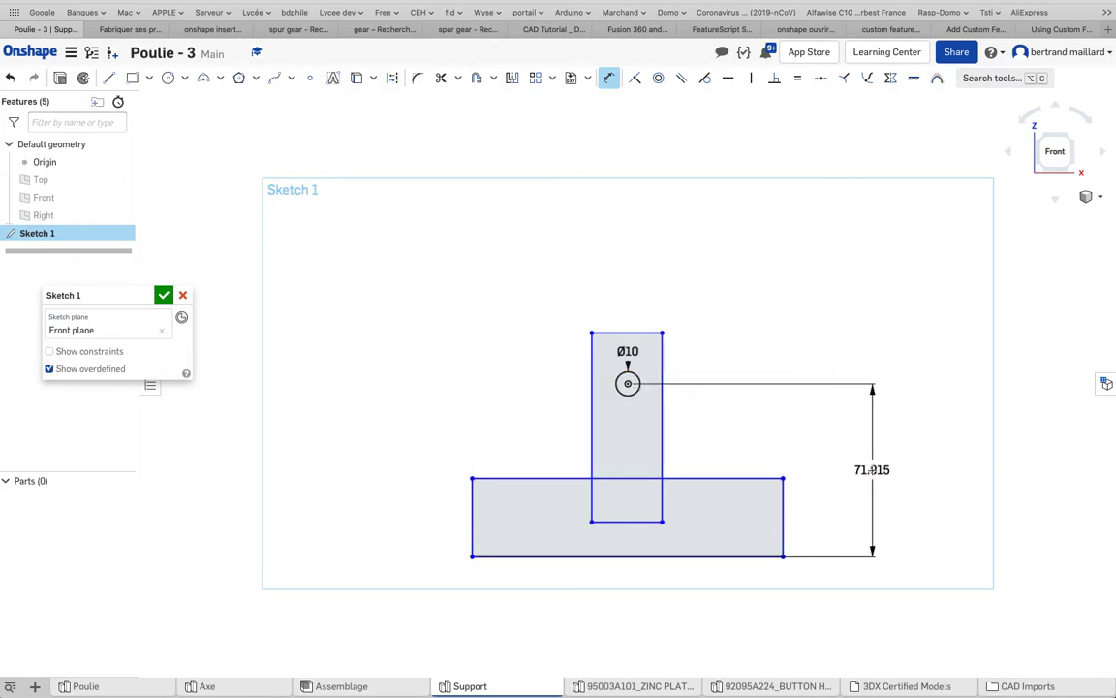
left_click(872, 469)
type("80")
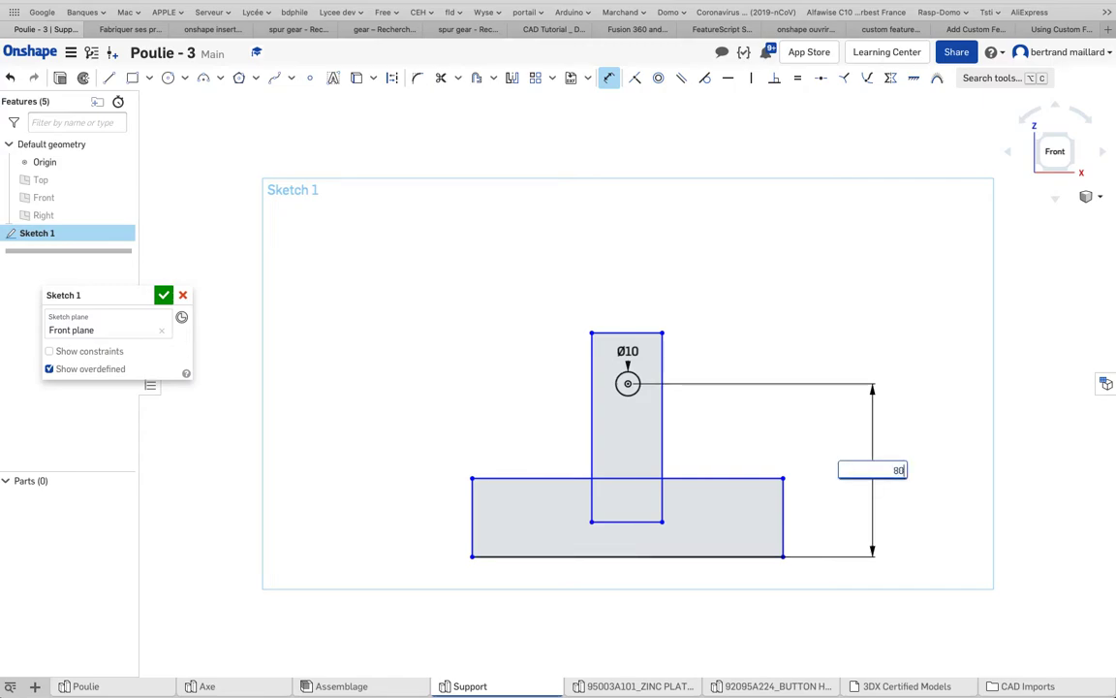
key("Return")
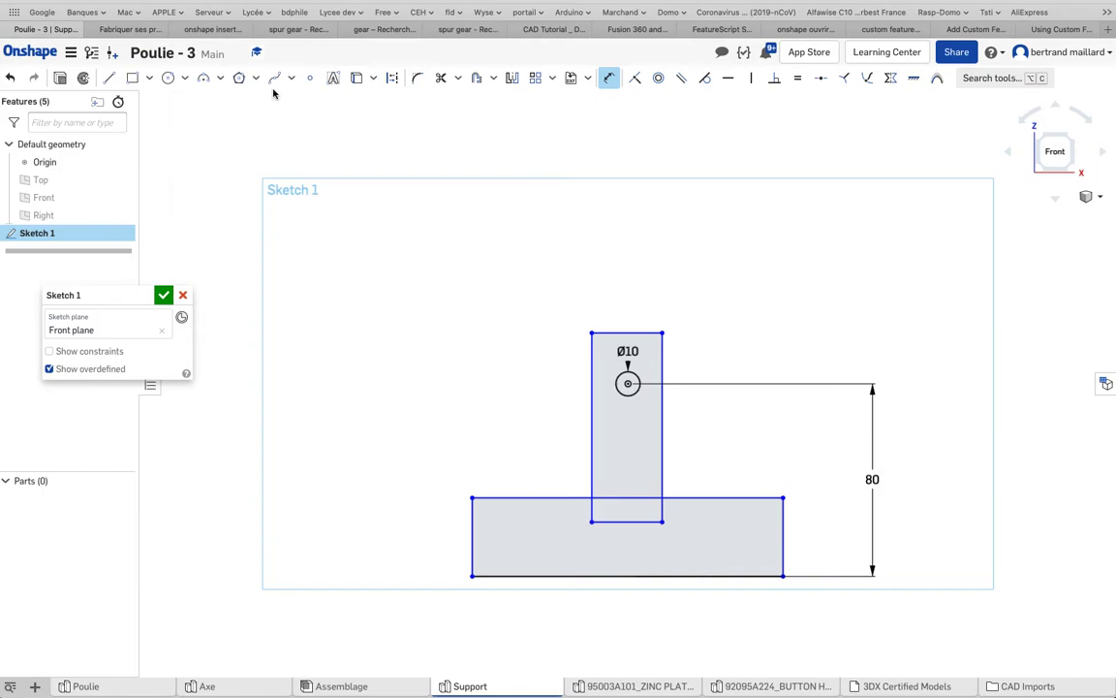
Trim the overlapping lines between the two rectangles to leave one inverted-T outline, and finish the sketch.
left_click(440, 79)
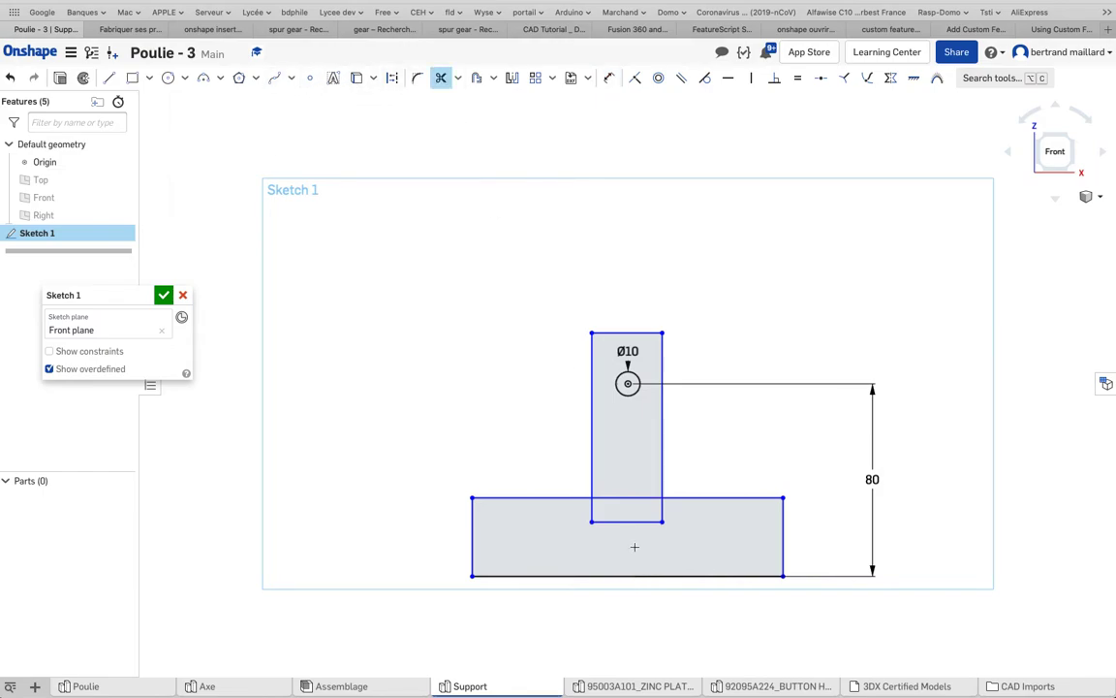
left_click(628, 521)
left_click(630, 497)
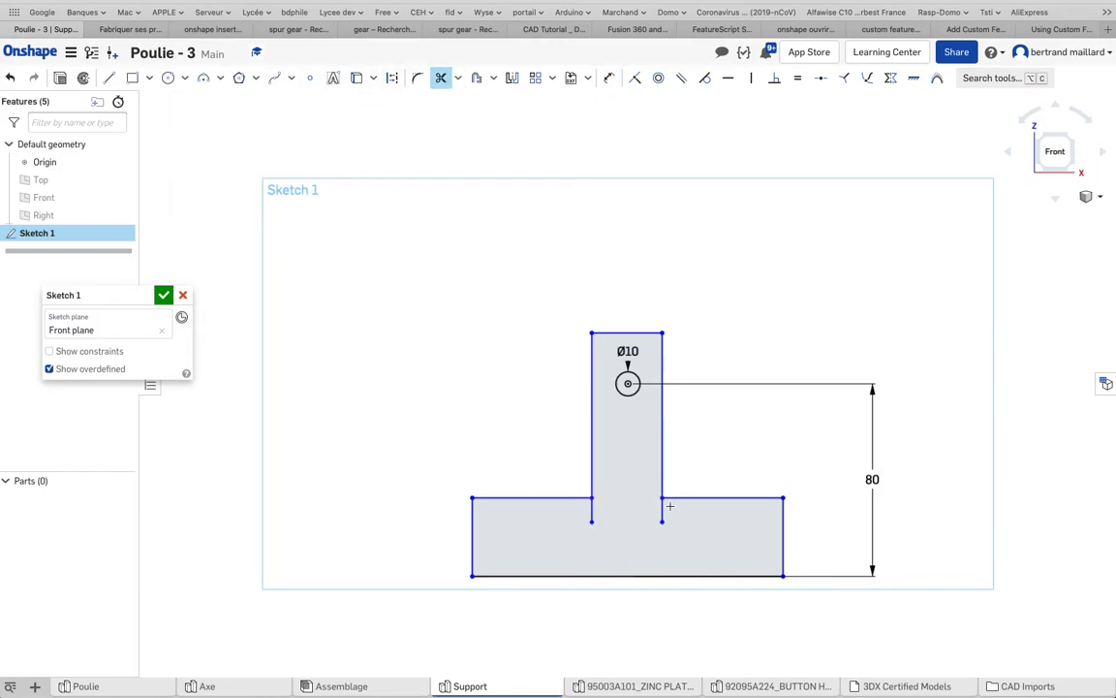
left_click(596, 515)
left_click(163, 294)
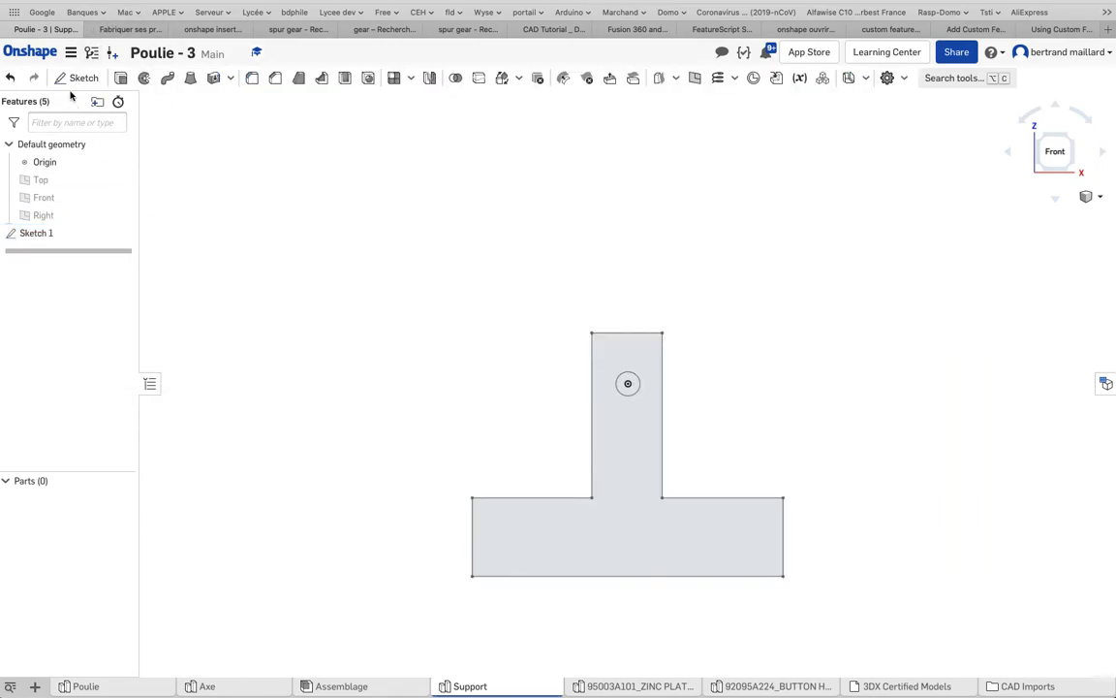
Extrude the inverted-T profile as a new solid with a blind depth of 50 mm.
left_click(122, 81)
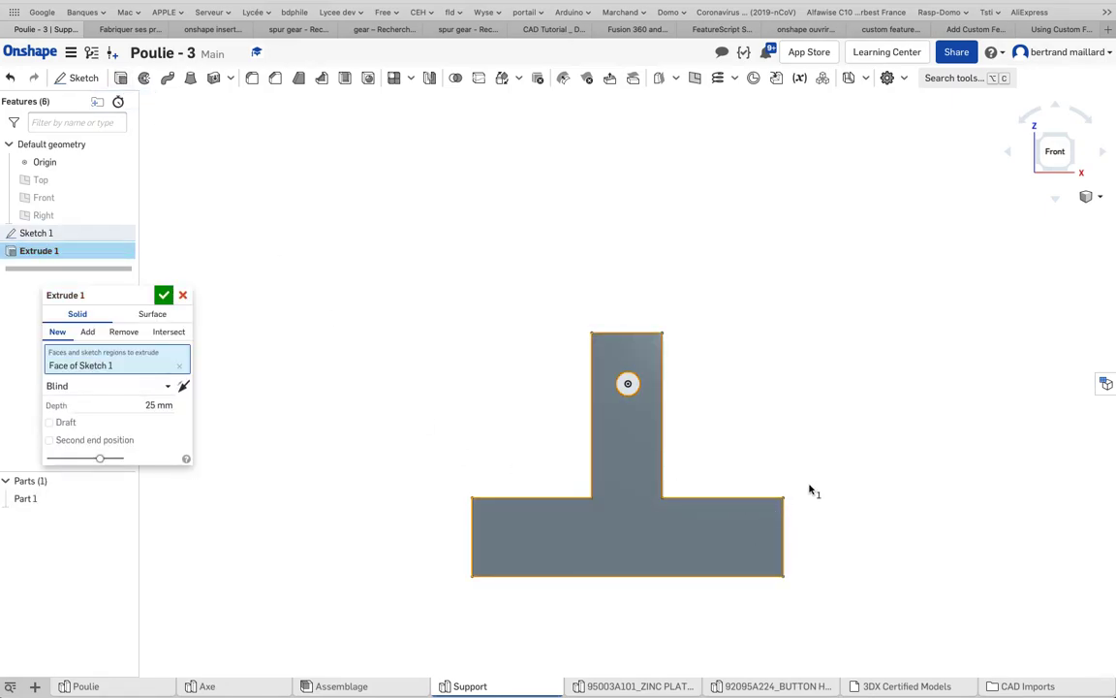
key("shift+7")
right_click_drag(781, 514, 786, 509)
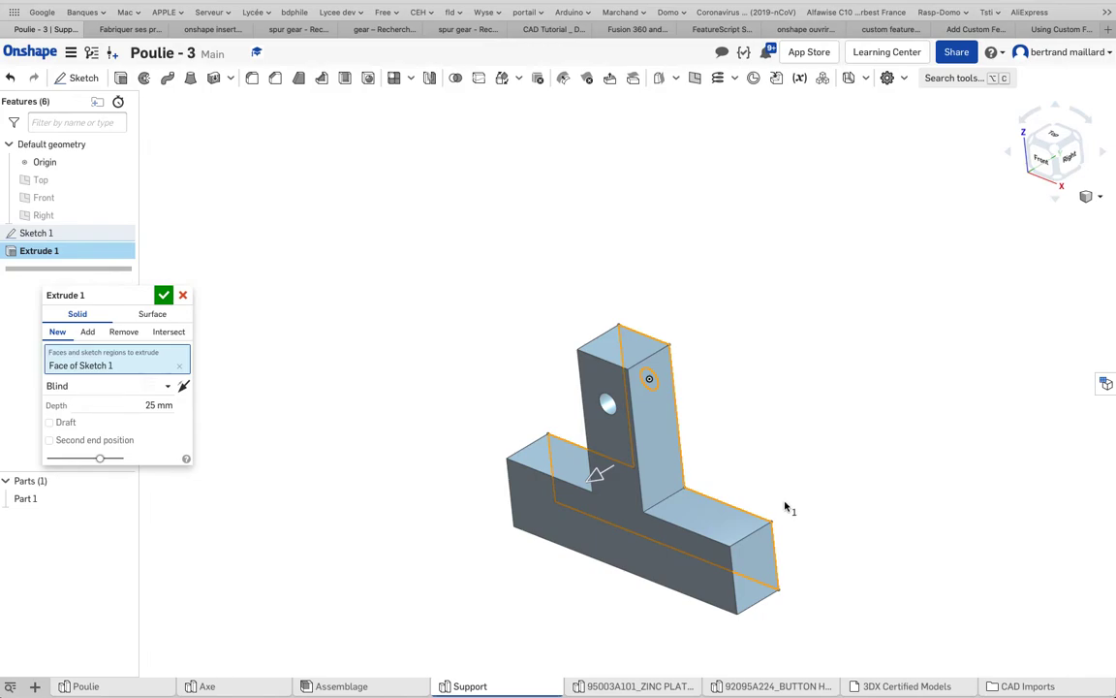
left_click(150, 406)
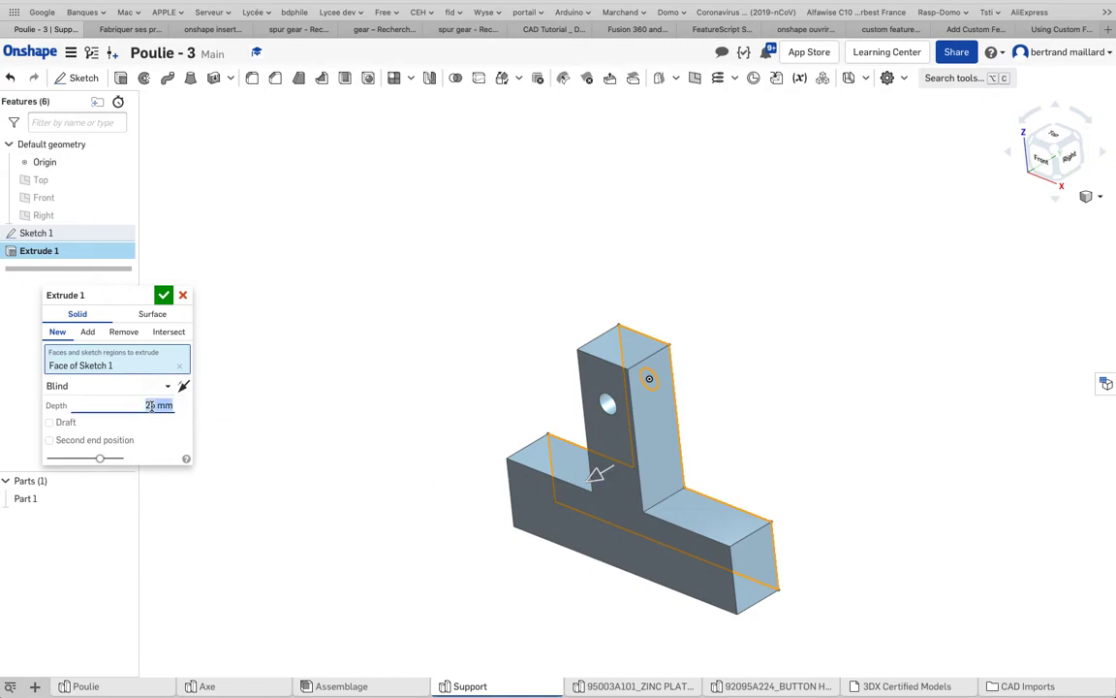
type("50")
key("Return")
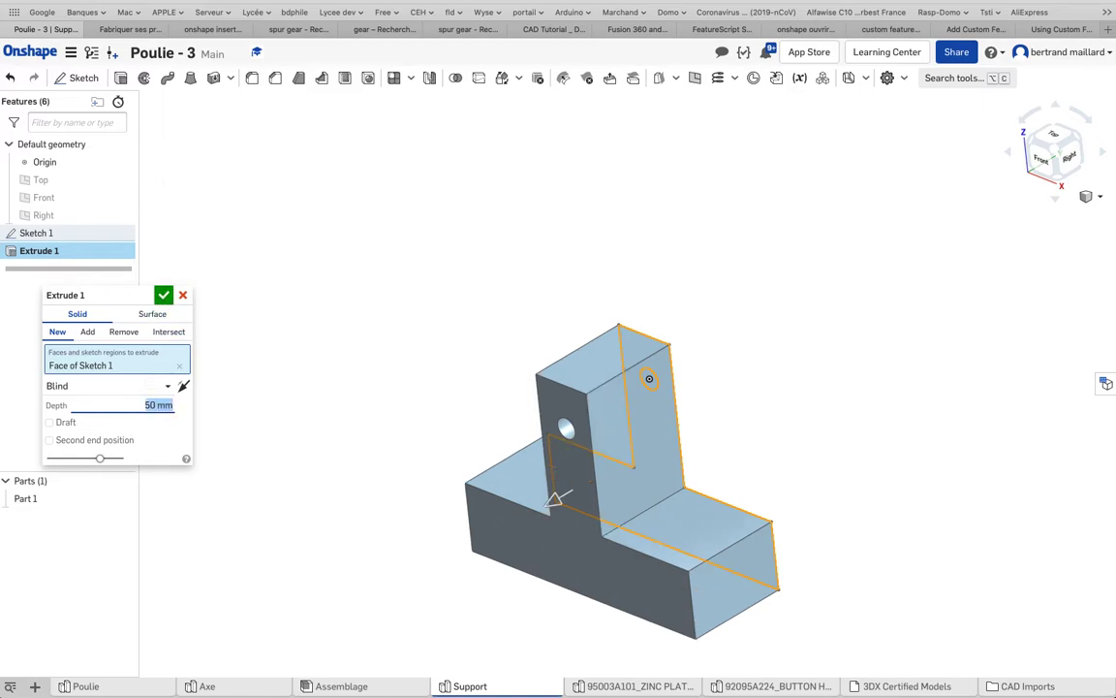
left_click(164, 294)
Fillet the six depth-wise edges at the upright's top, the base's upper ends and the two inner corners with an 8 mm radius.
right_click_drag(807, 546, 773, 575)
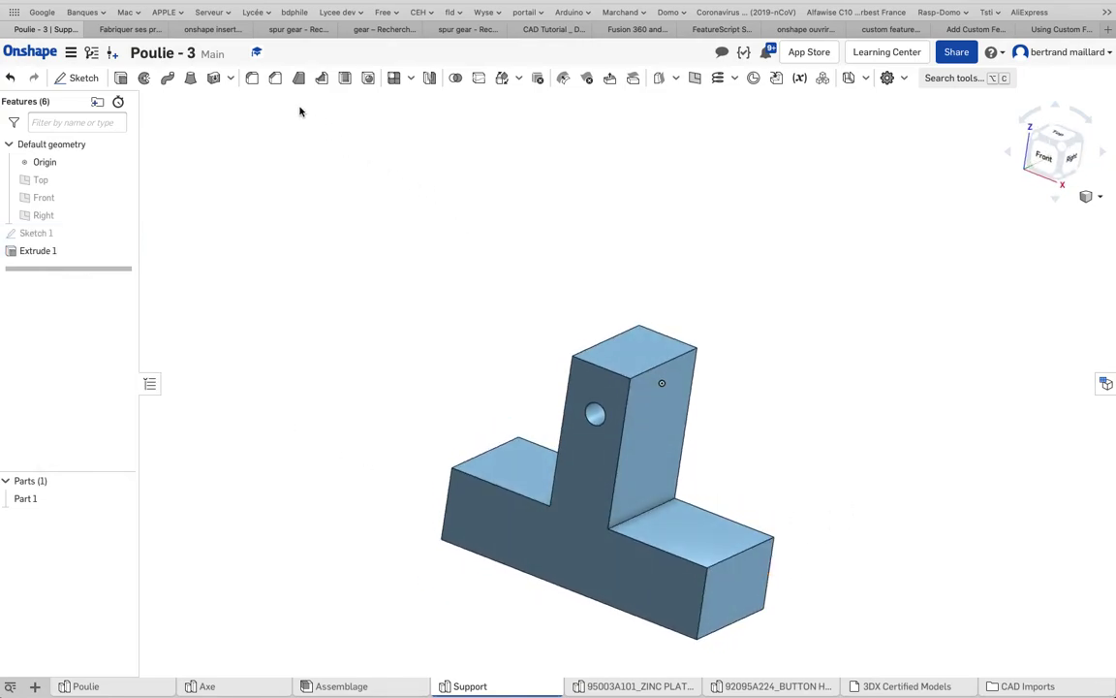
left_click(253, 81)
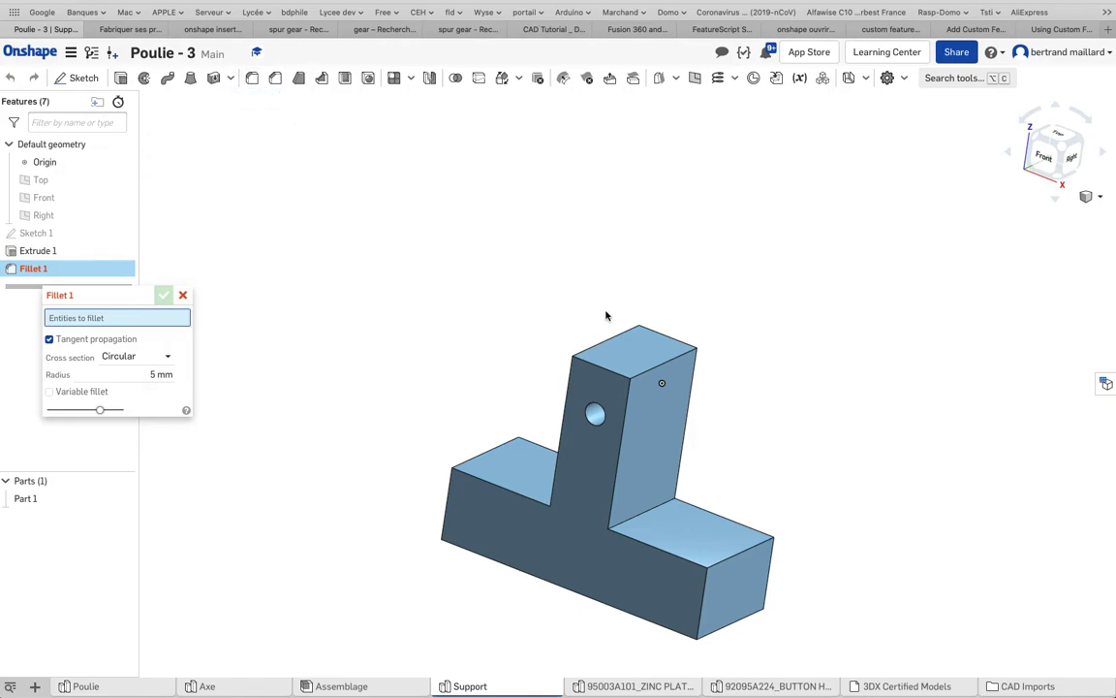
left_click(649, 372)
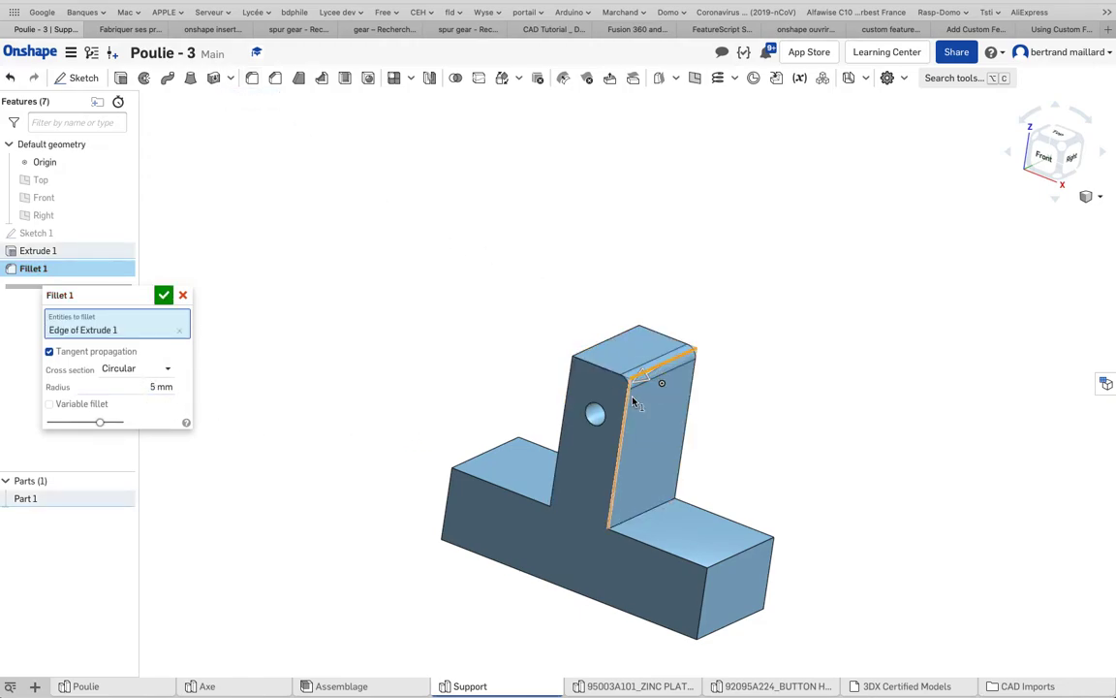
left_click(605, 348)
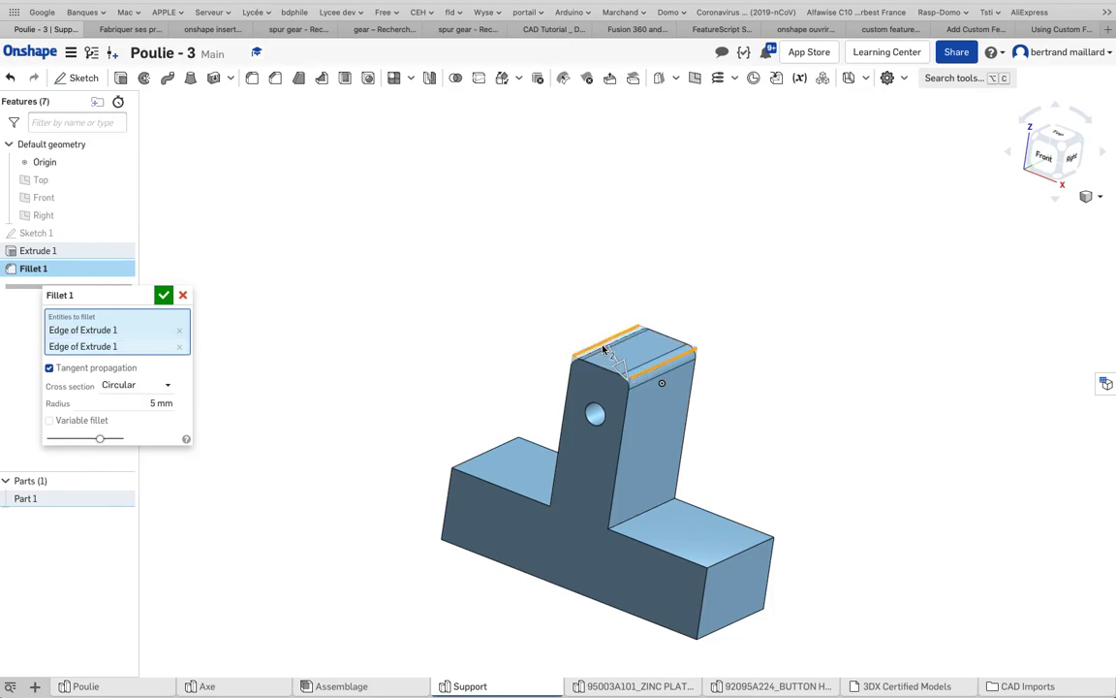
left_click(500, 453)
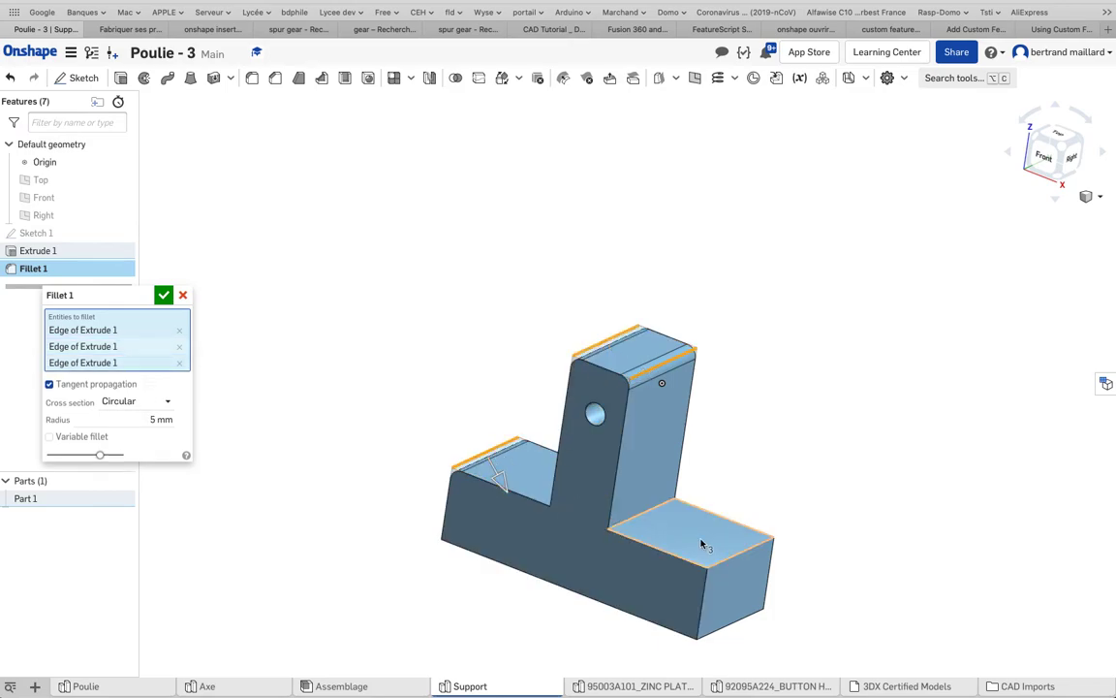
left_click(738, 551)
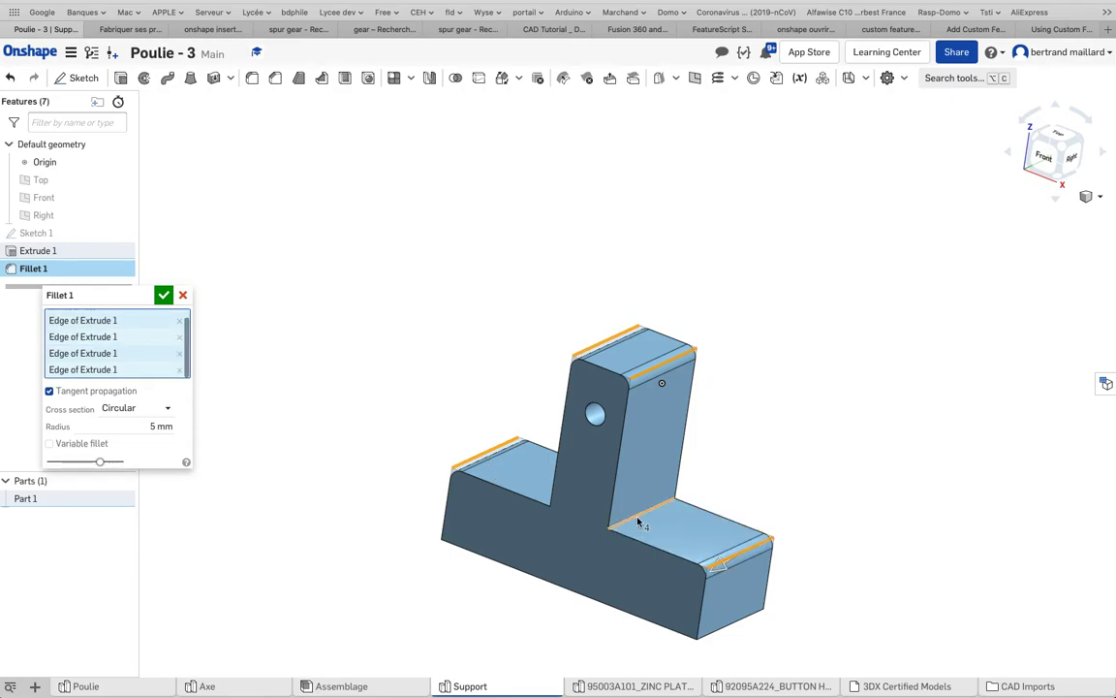
right_click_drag(832, 511, 967, 509)
left_click(554, 519)
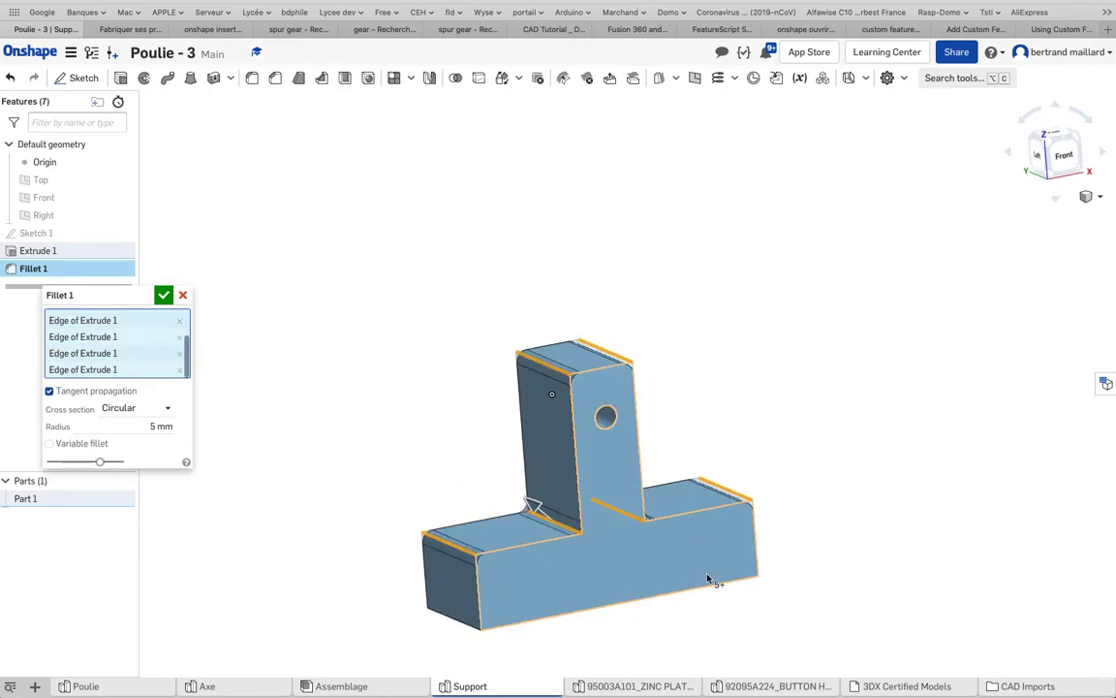
right_click_drag(745, 582, 830, 528)
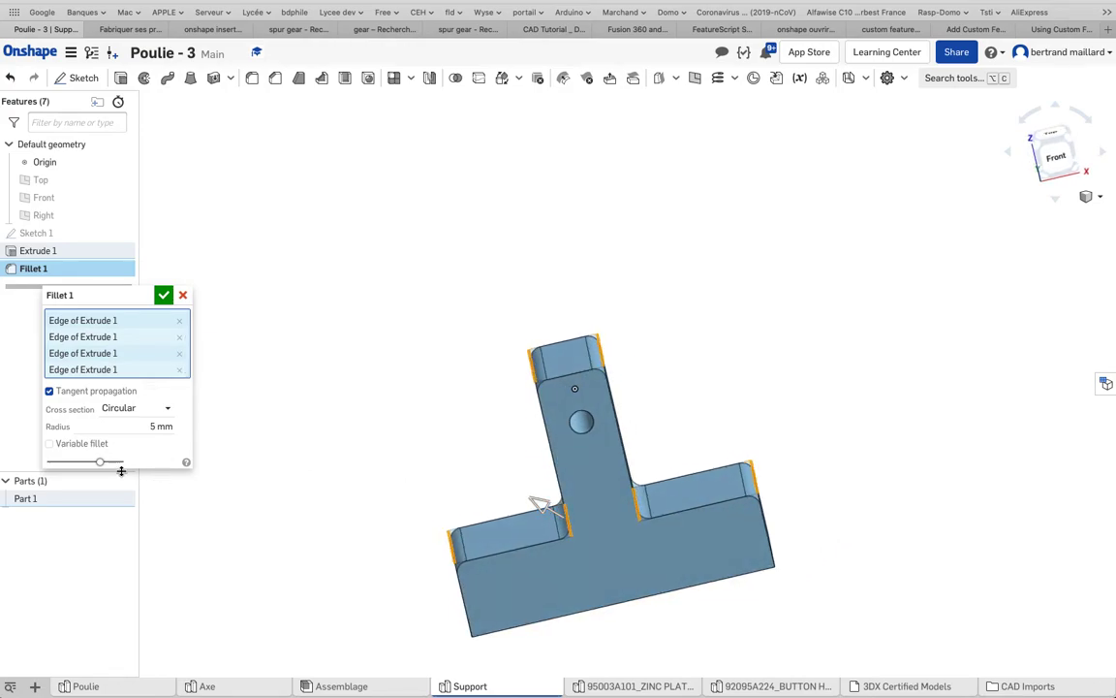
double_click(153, 428)
type("8")
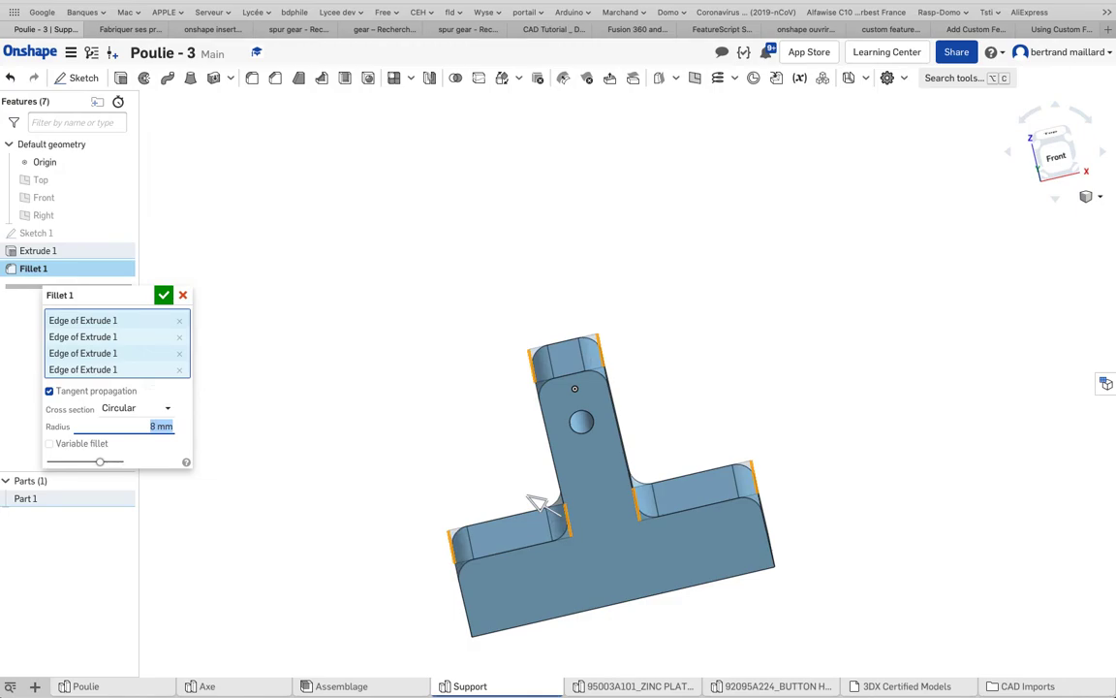
left_click(163, 295)
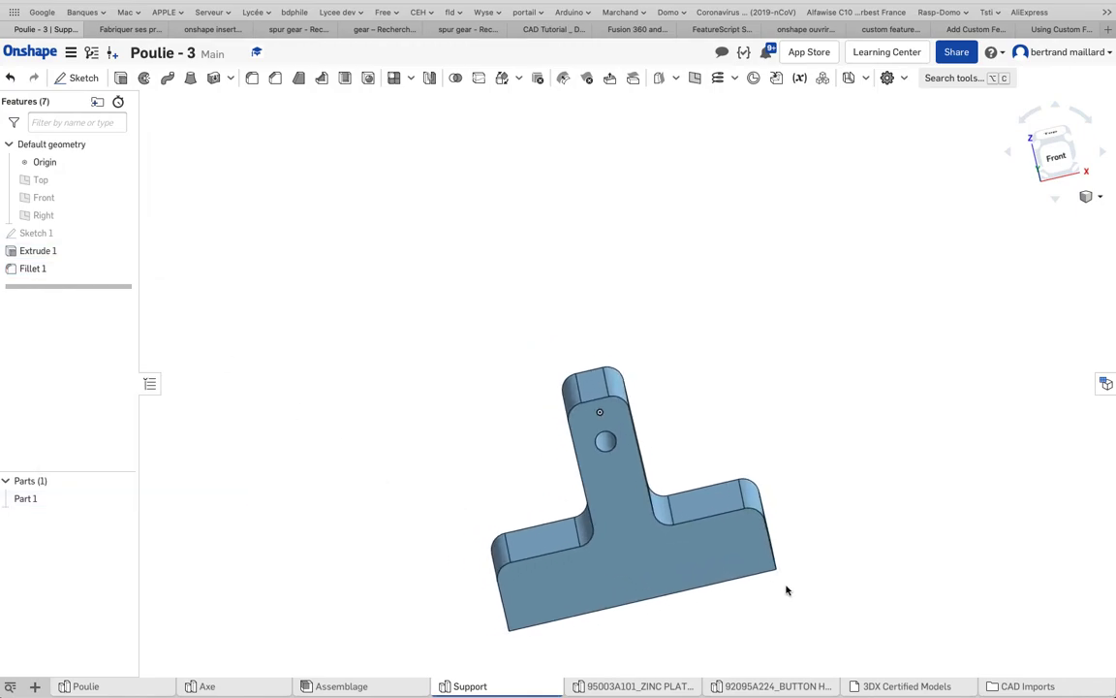
right_click_drag(787, 589, 853, 408)
right_click(853, 408)
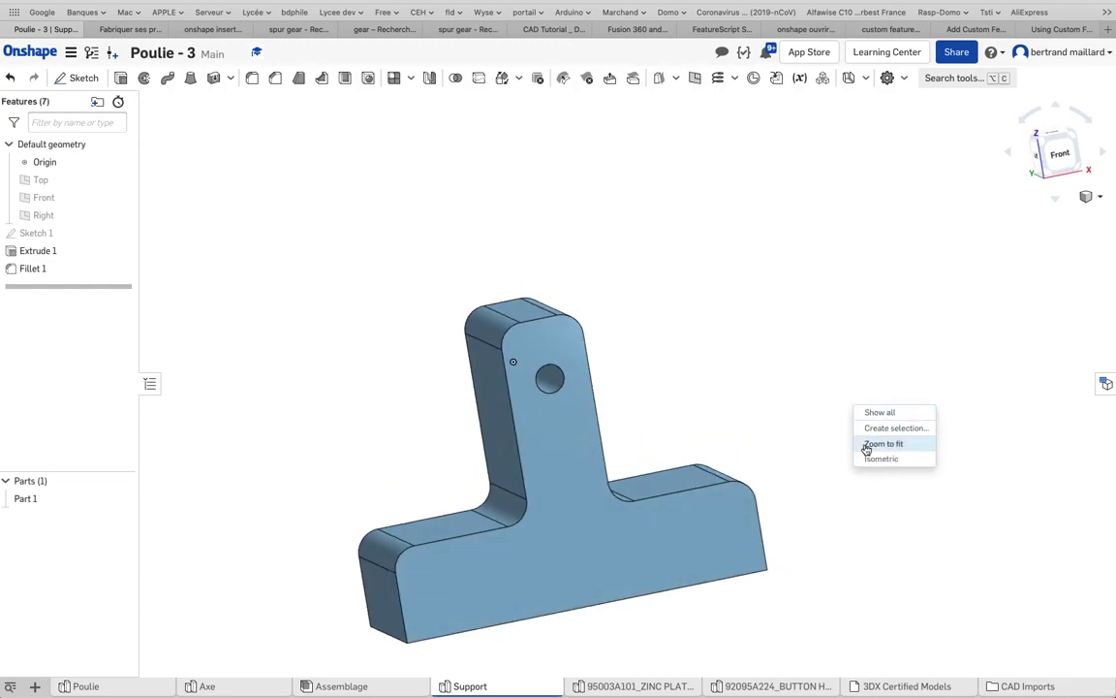
left_click(882, 444)
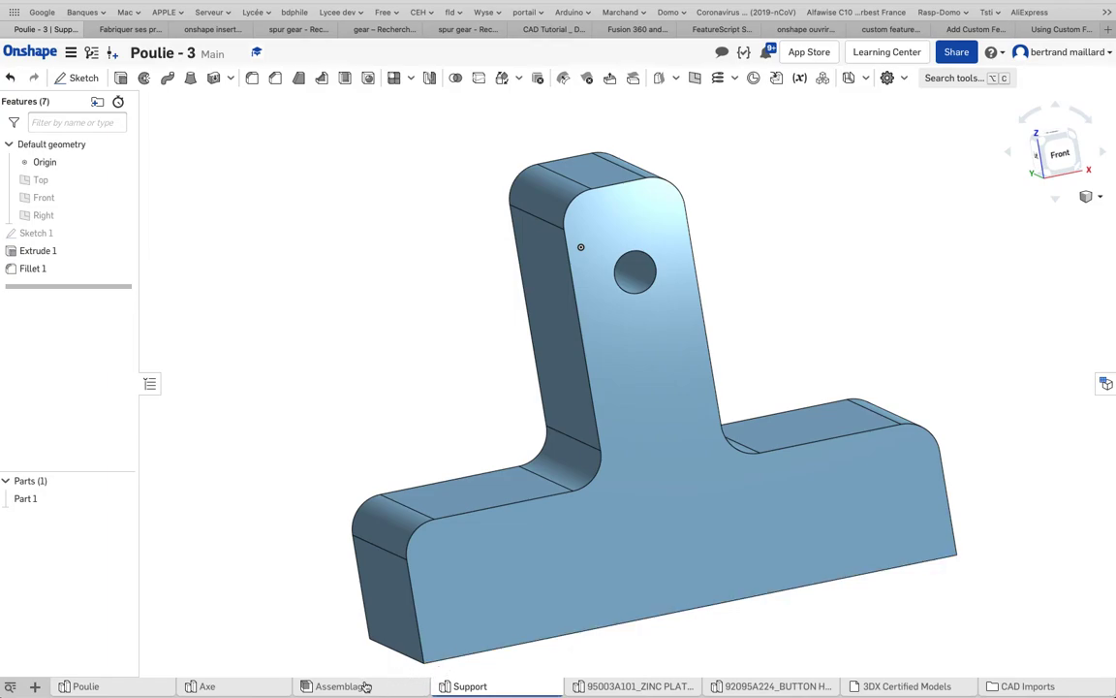
mouse_move(237, 686)
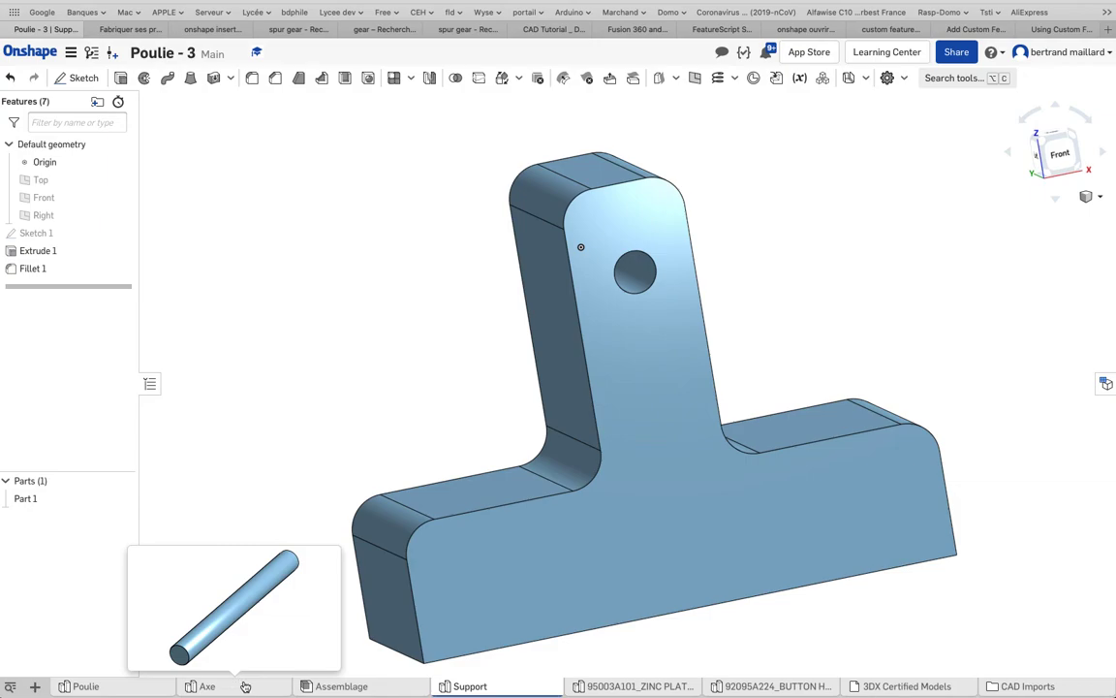
Create a new part studio in the document and rename it Pignon.
left_click(36, 687)
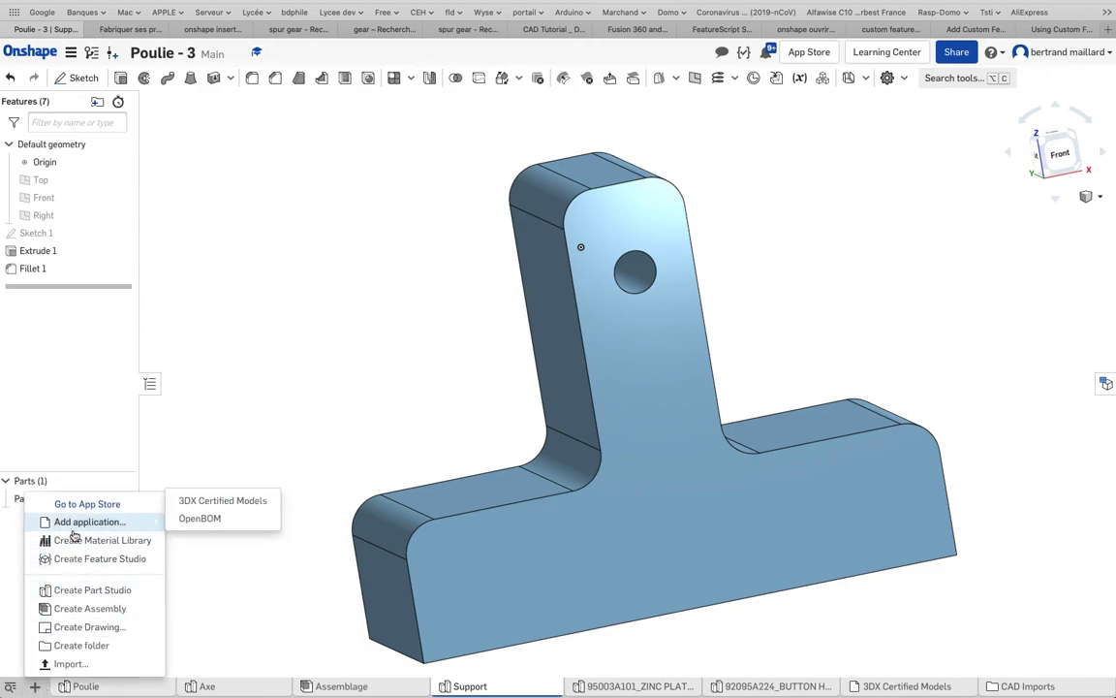
left_click(67, 594)
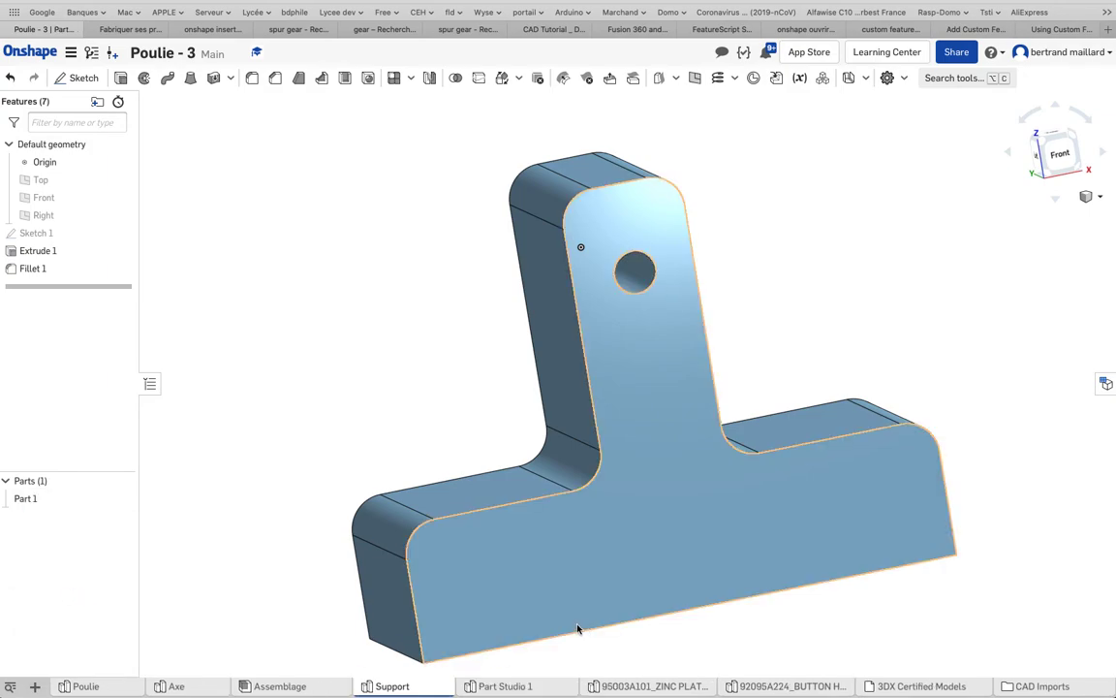
right_click(518, 685)
left_click(527, 562)
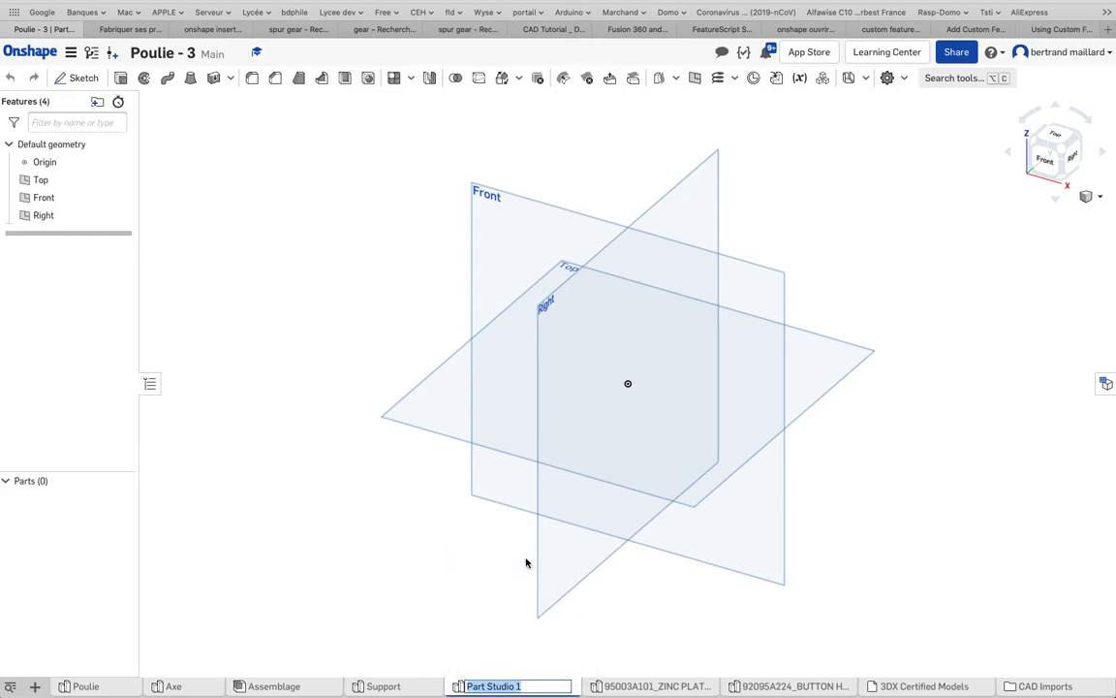
type("Pig")
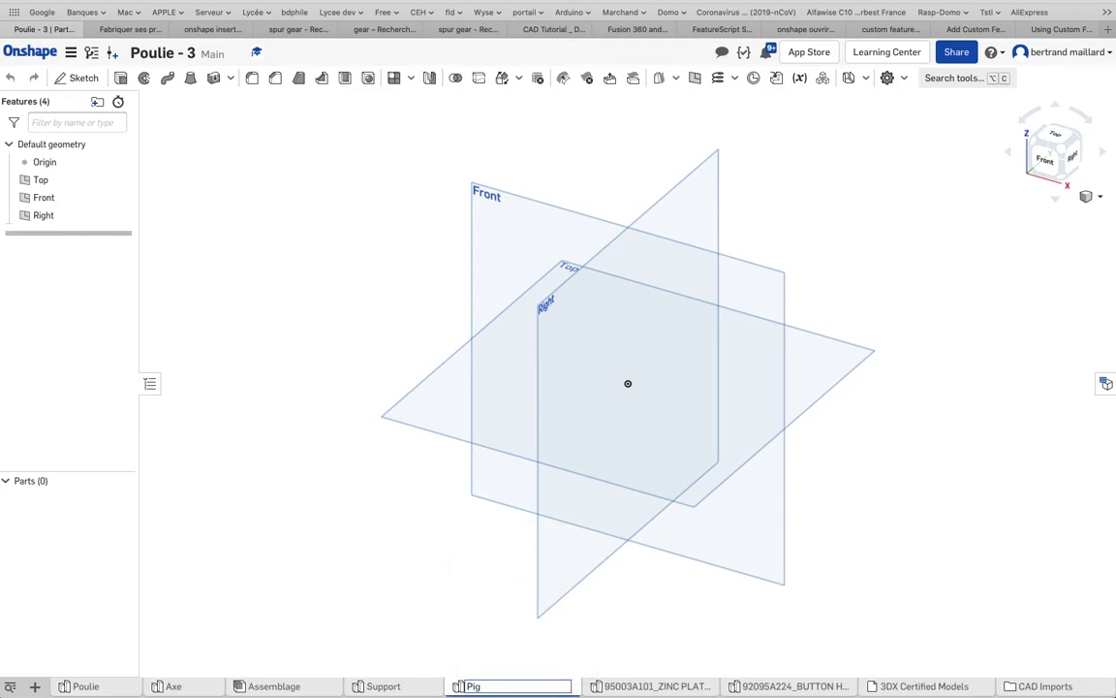
type("non")
key("Return")
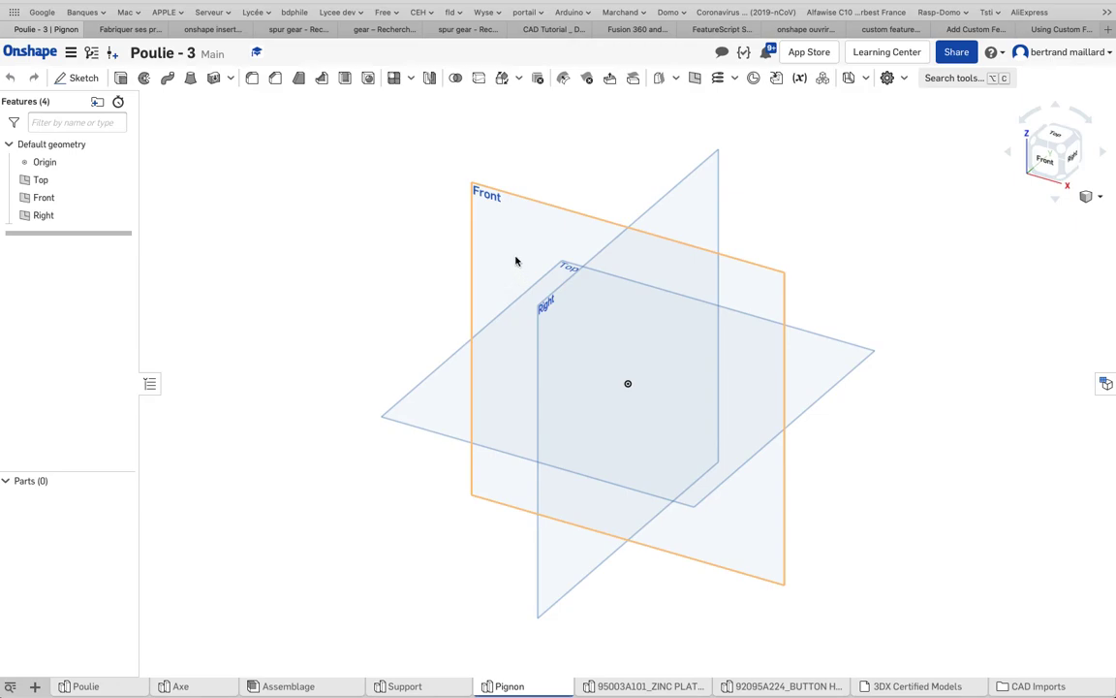
left_click(94, 84)
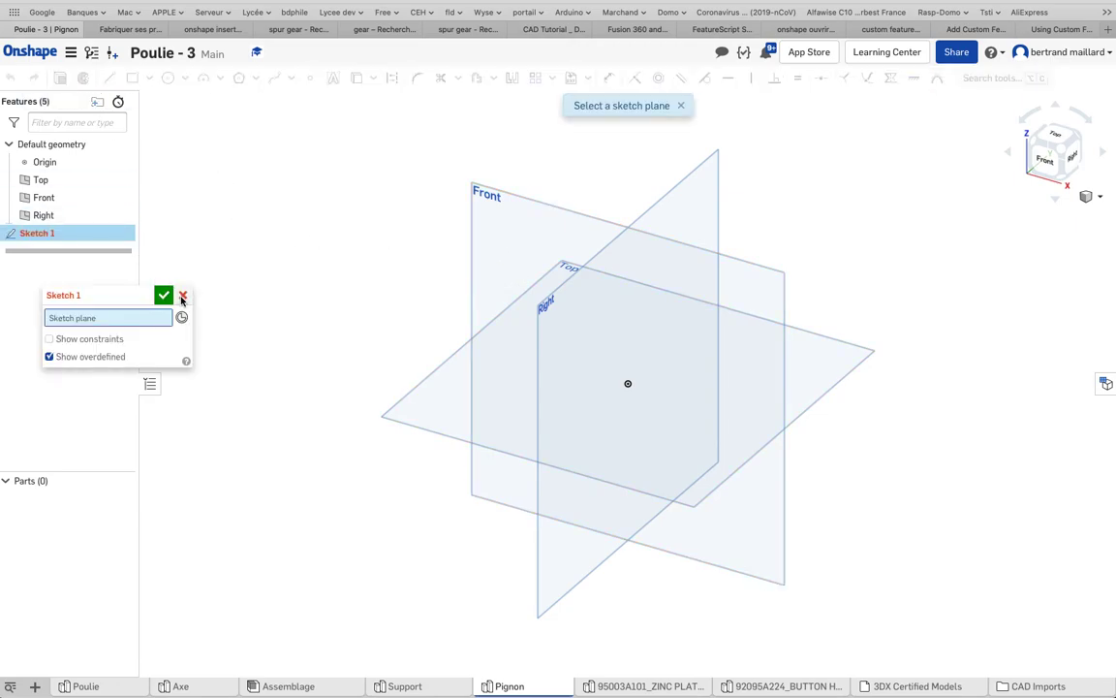
left_click(182, 297)
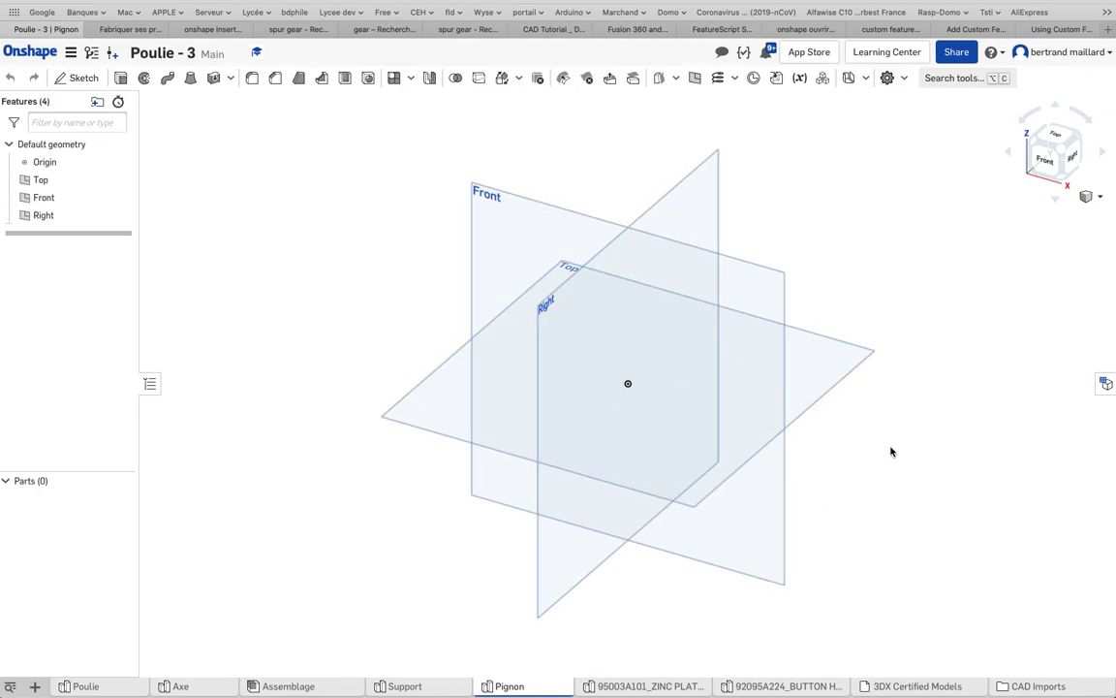
mouse_move(885, 450)
right_mouse_down()
mouse_move(904, 440)
mouse_move(896, 448)
right_mouse_up()
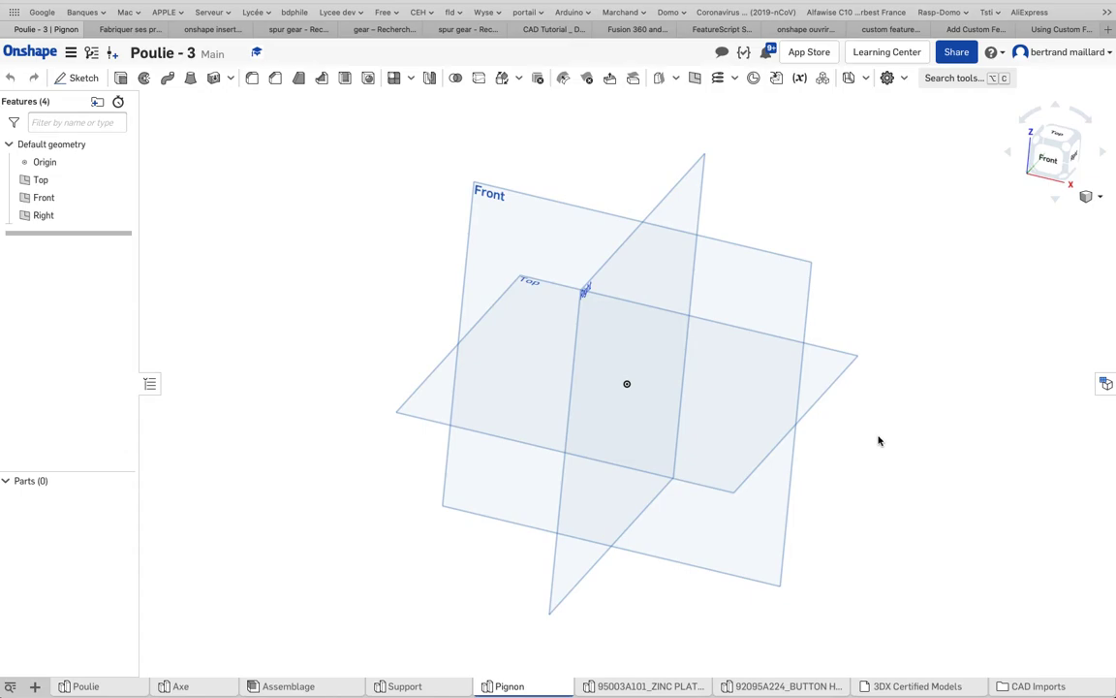
Search other documents for the custom feature "feature script spur gear", and close the search.
left_click(904, 80)
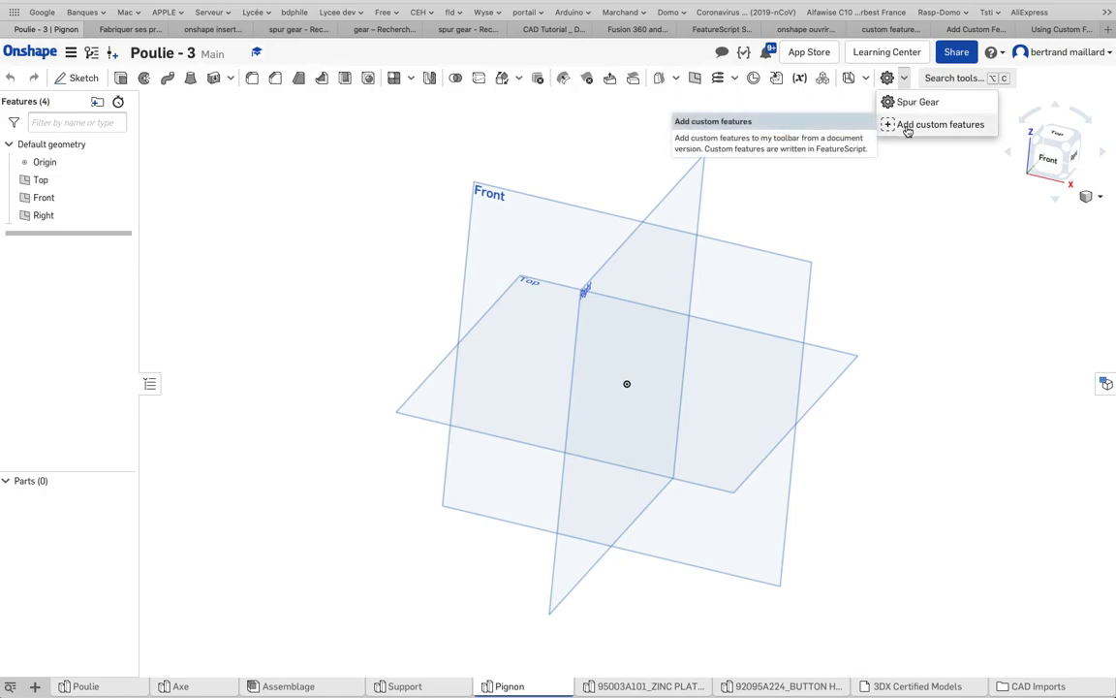
left_click(907, 126)
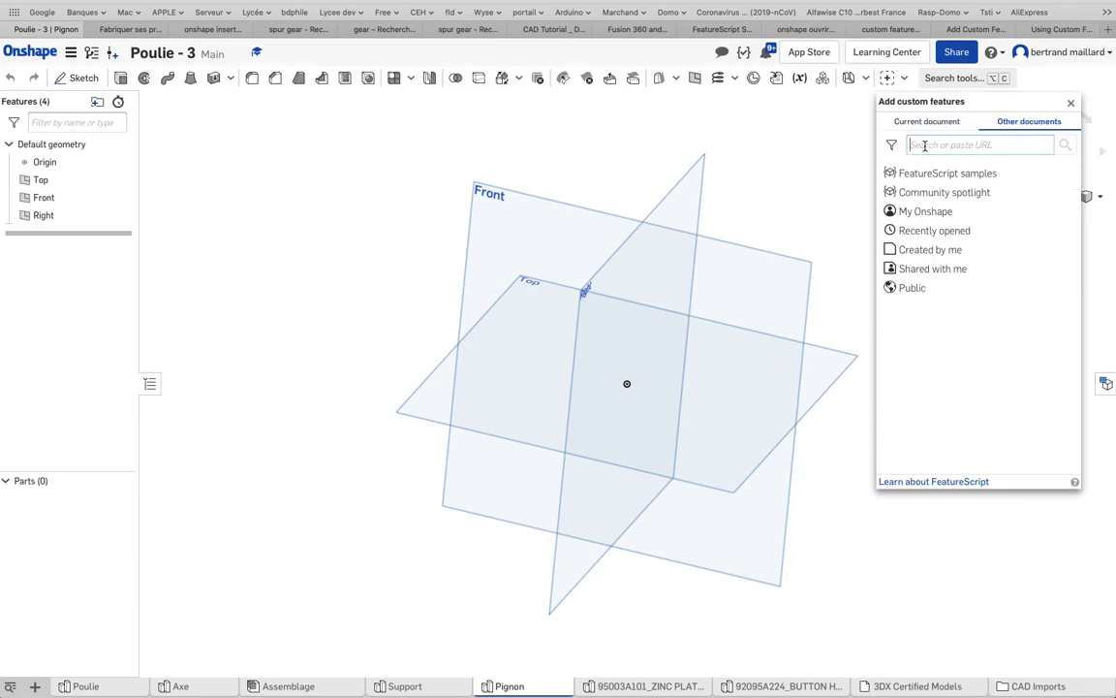
left_click(925, 145)
type("f")
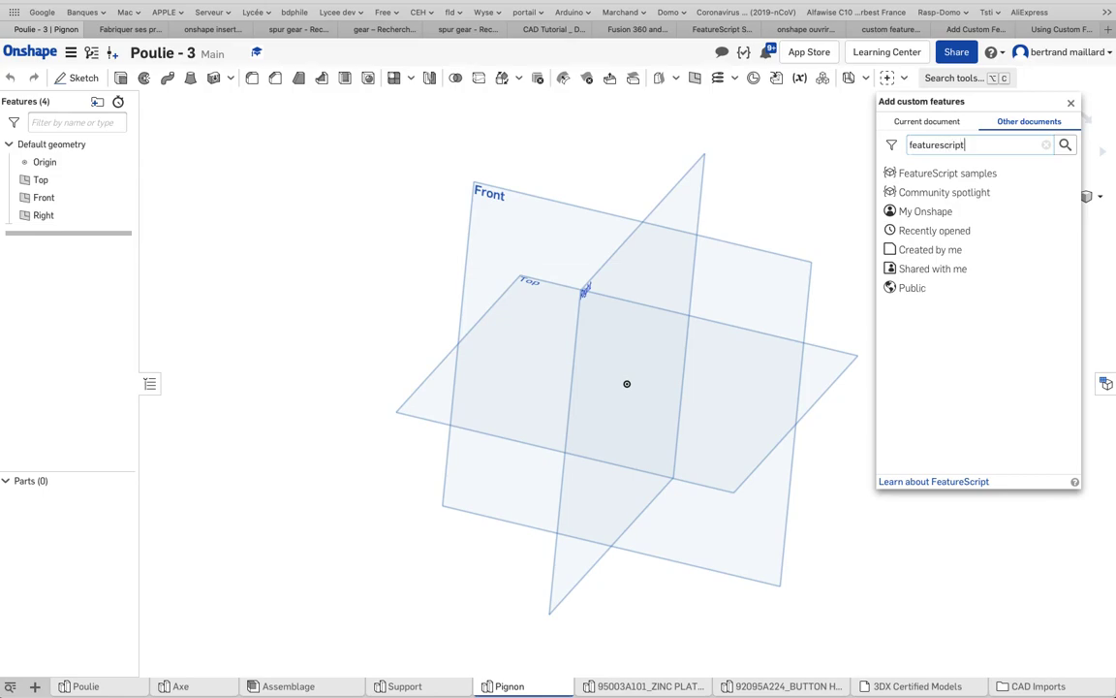
type("eature script spur gear")
key("Return")
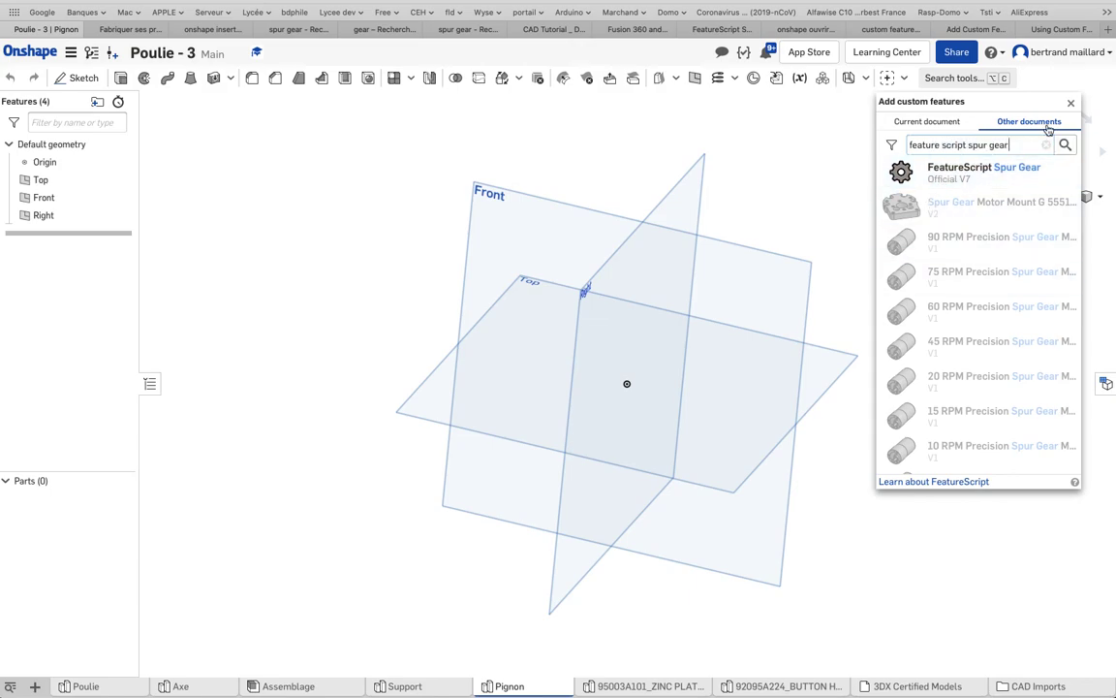
left_click(1071, 104)
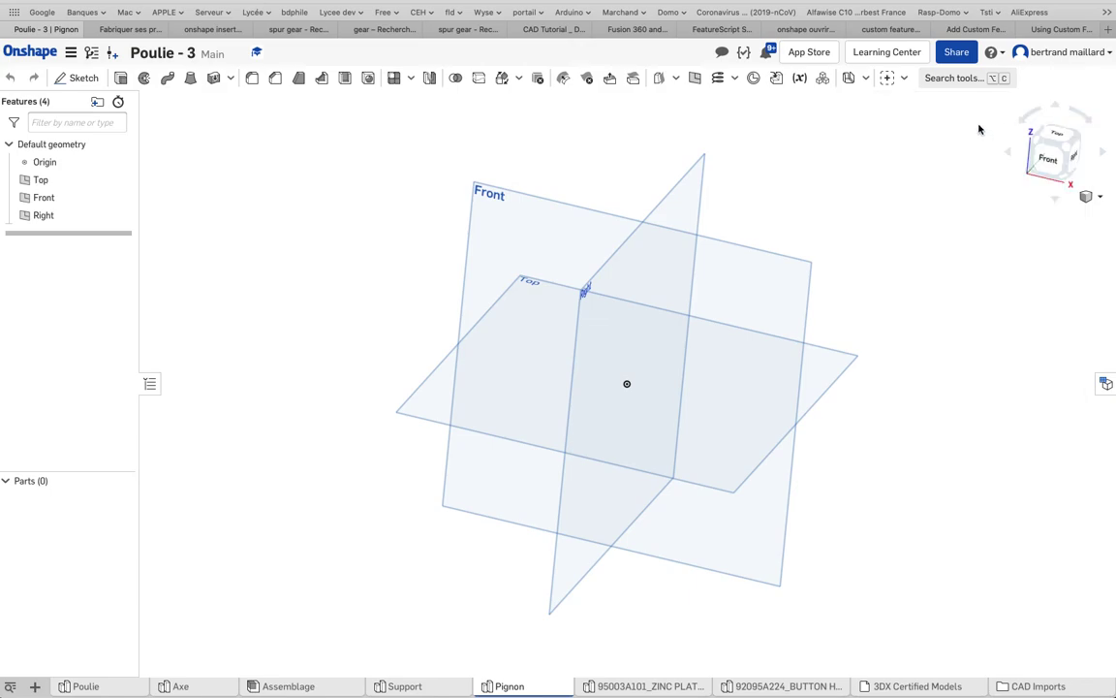
Start a Spur Gear feature with 25 teeth and set its pitch circle diameter to 50 mm.
left_click(903, 81)
left_click(886, 94)
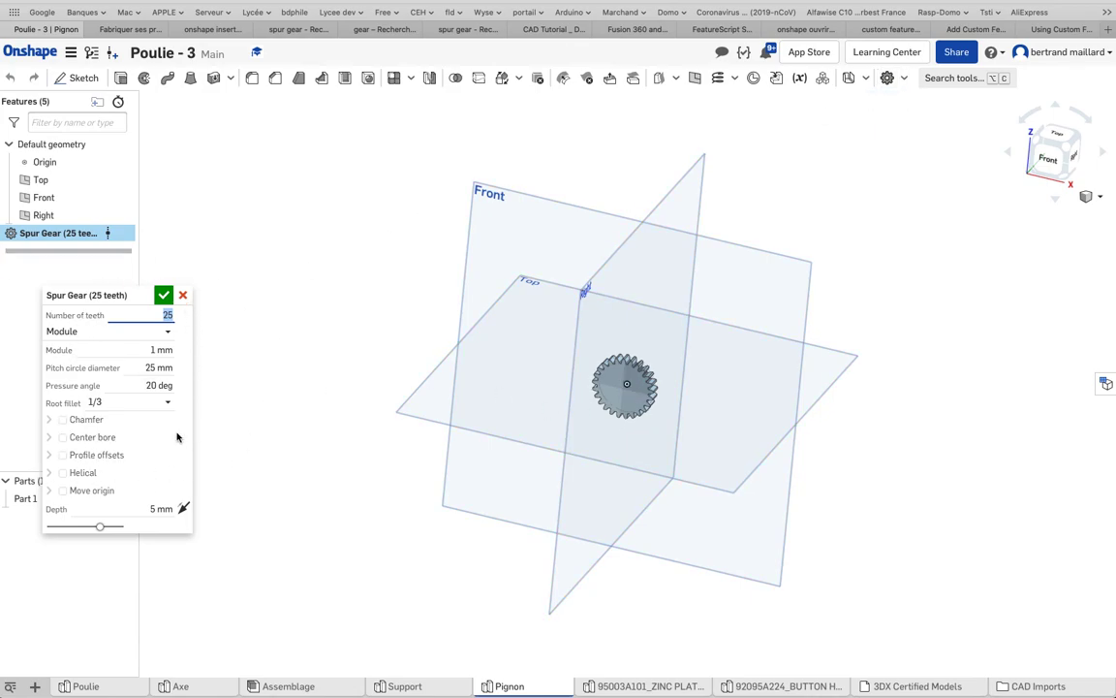
left_click(147, 368)
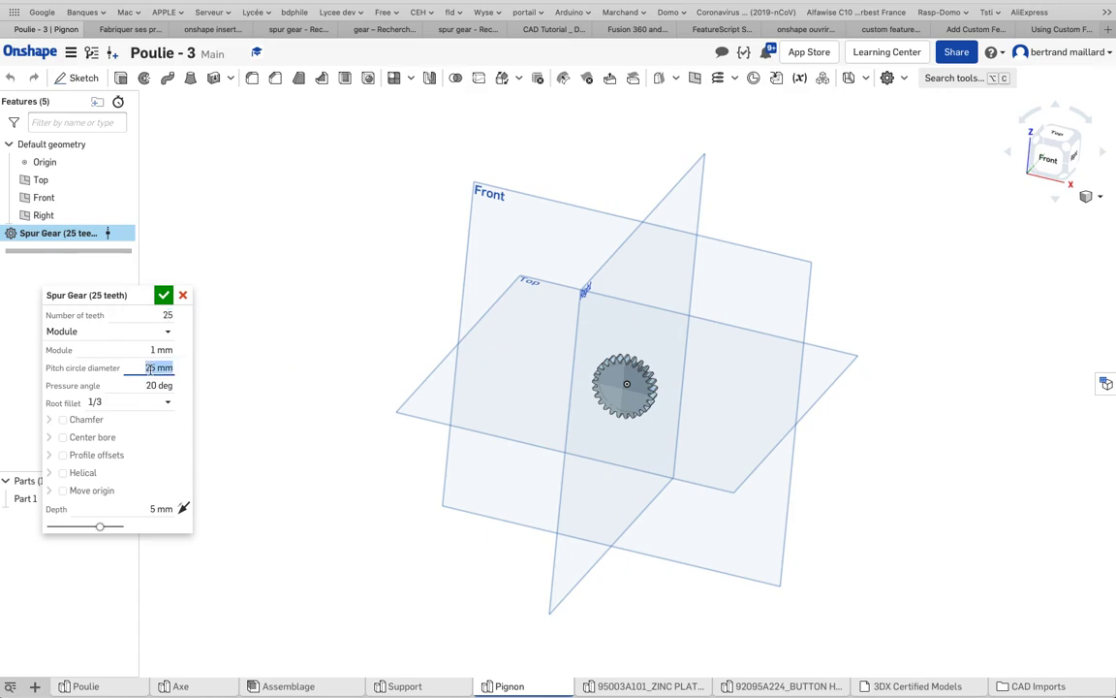
type("50")
key("Tab")
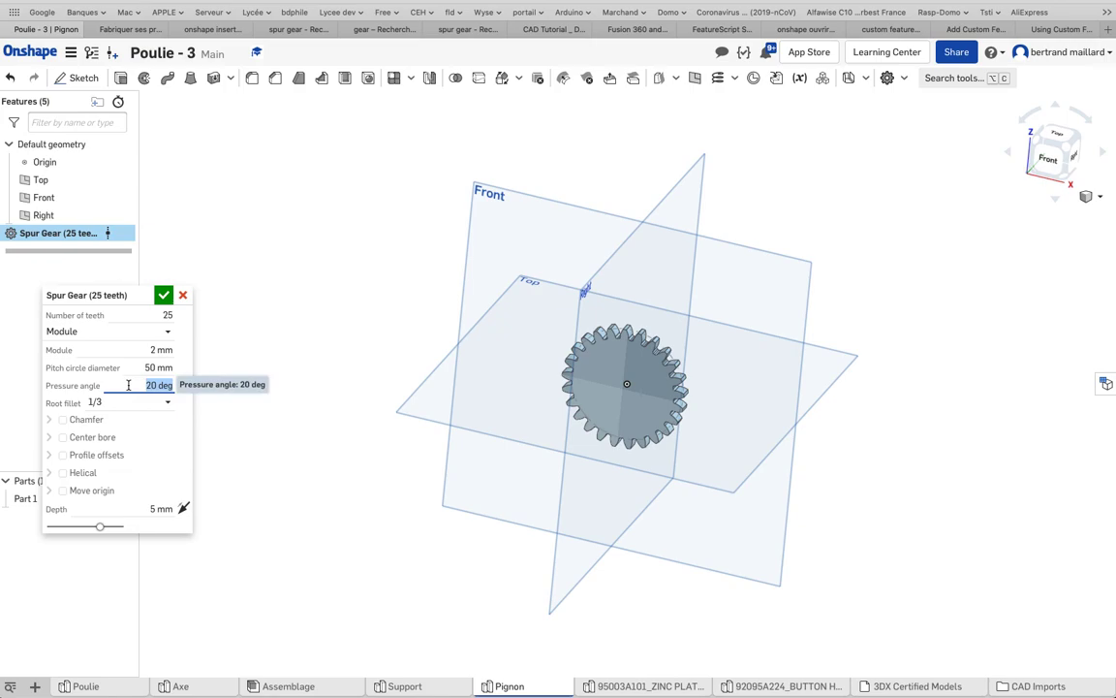
Add a 10 mm center bore to the gear, set its depth to 10 mm, and accept the feature.
left_click(63, 437)
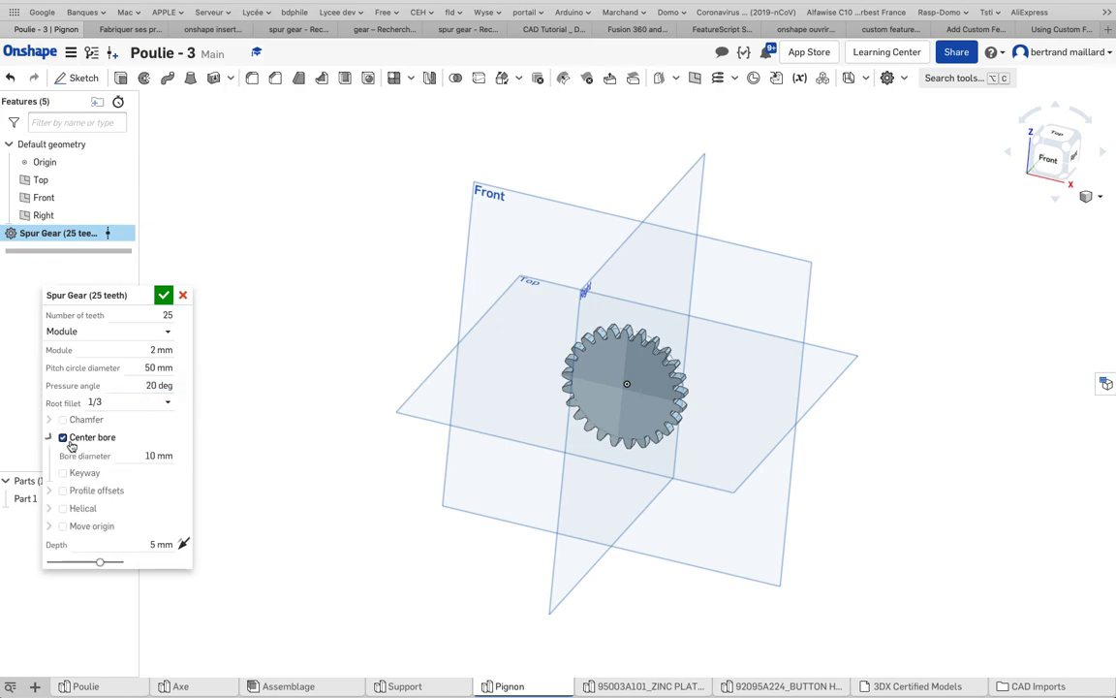
double_click(148, 456)
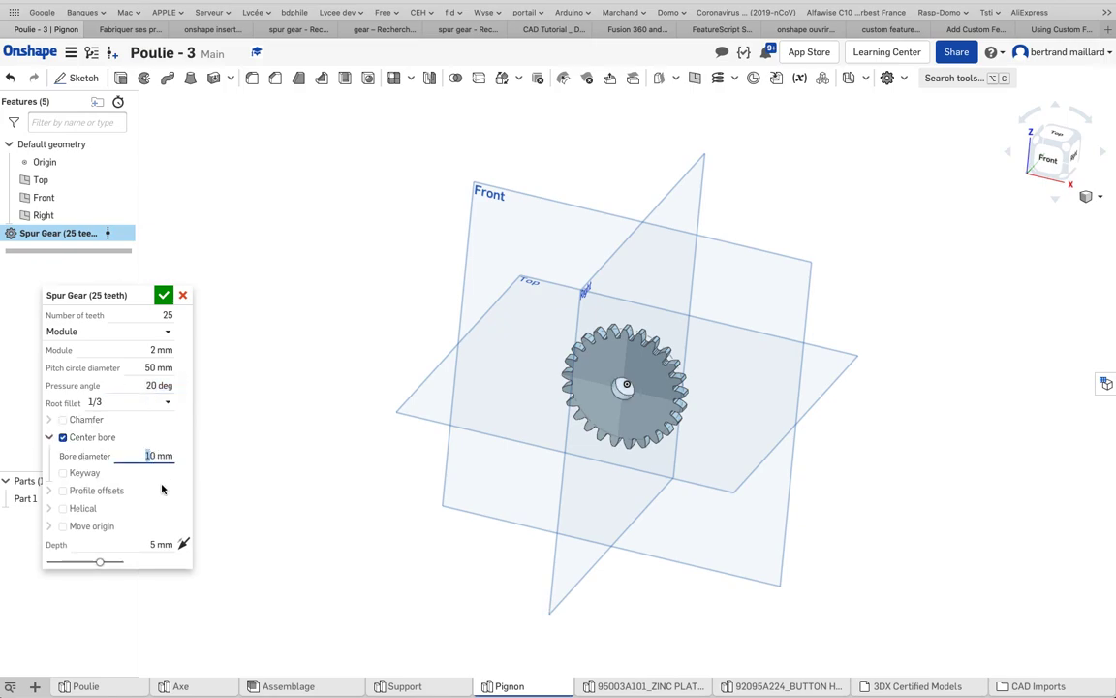
left_click(162, 545)
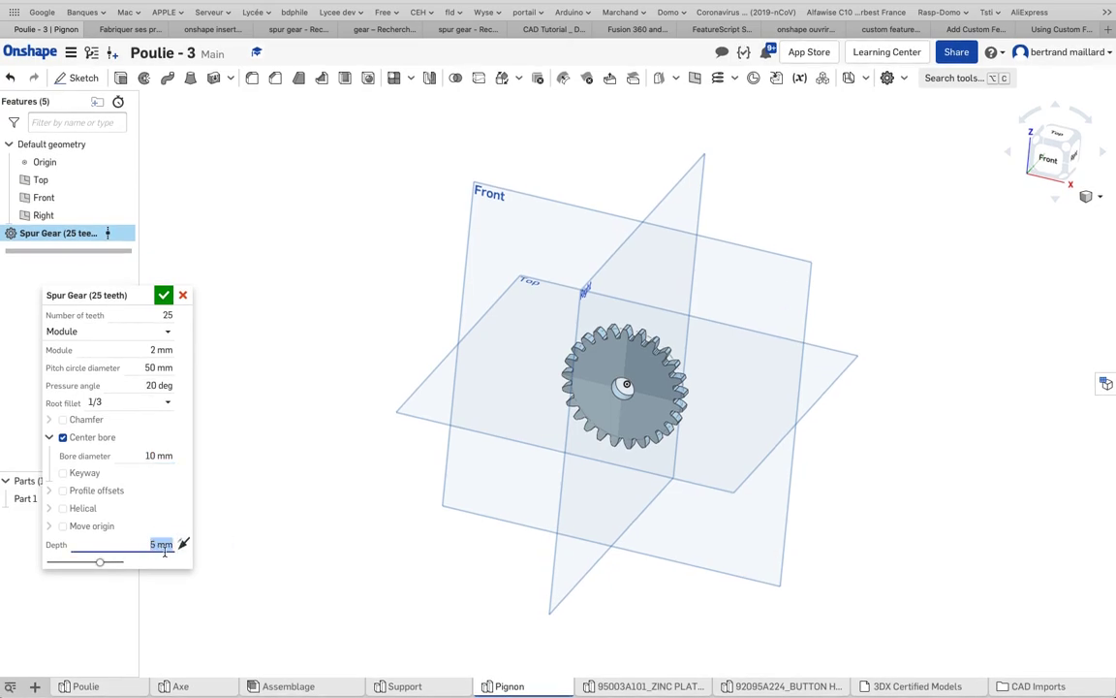
type("10")
key("Return")
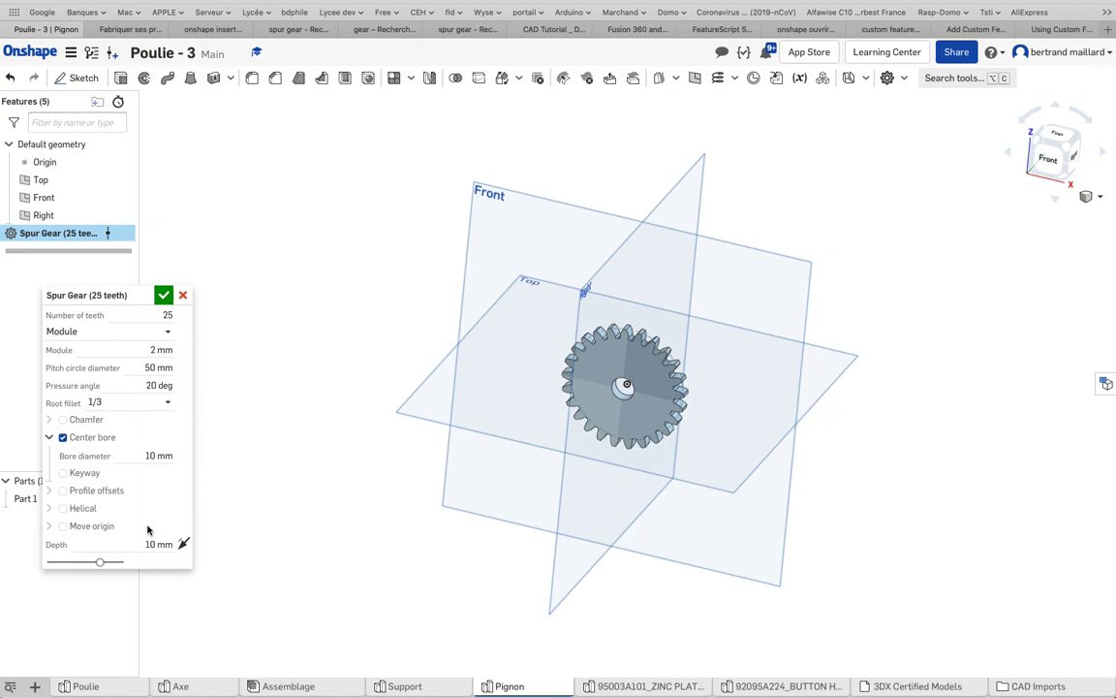
mouse_move(598, 463)
right_mouse_down()
mouse_move(553, 468)
mouse_move(590, 463)
right_mouse_up()
left_click(162, 295)
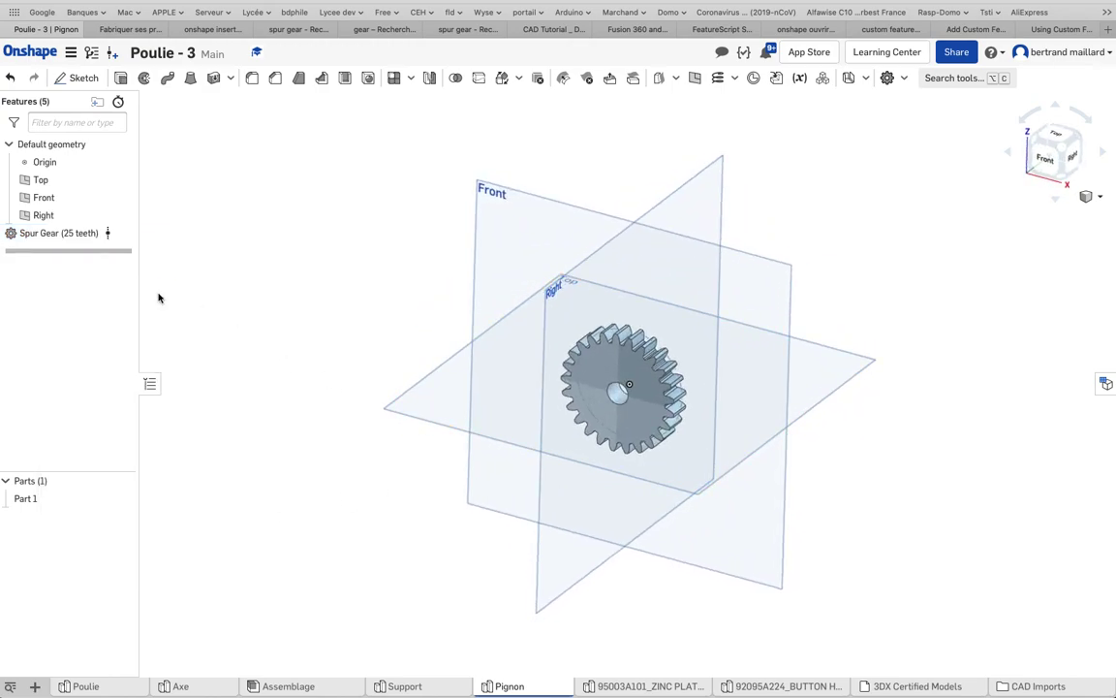
mouse_move(496, 689)
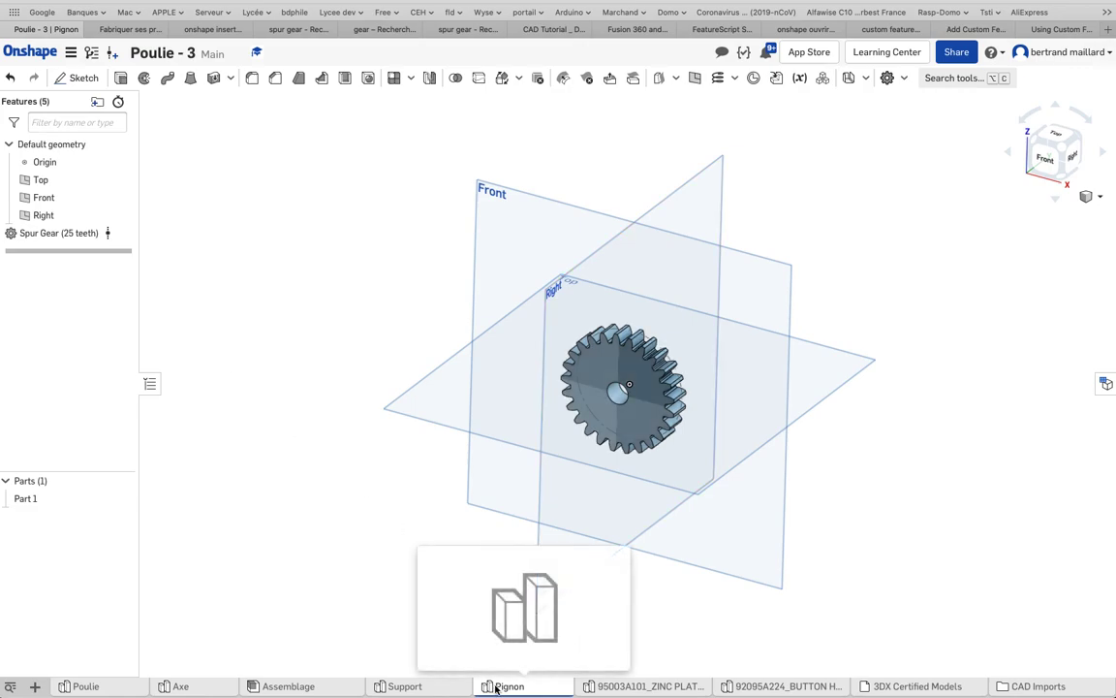
mouse_move(419, 690)
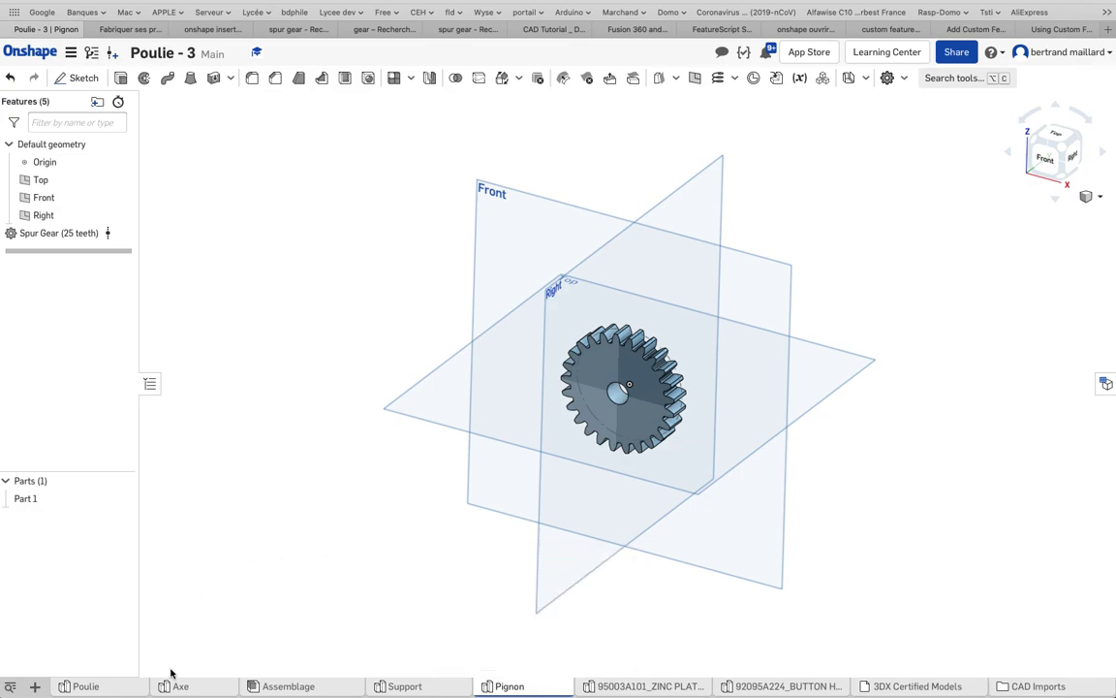
mouse_move(95, 686)
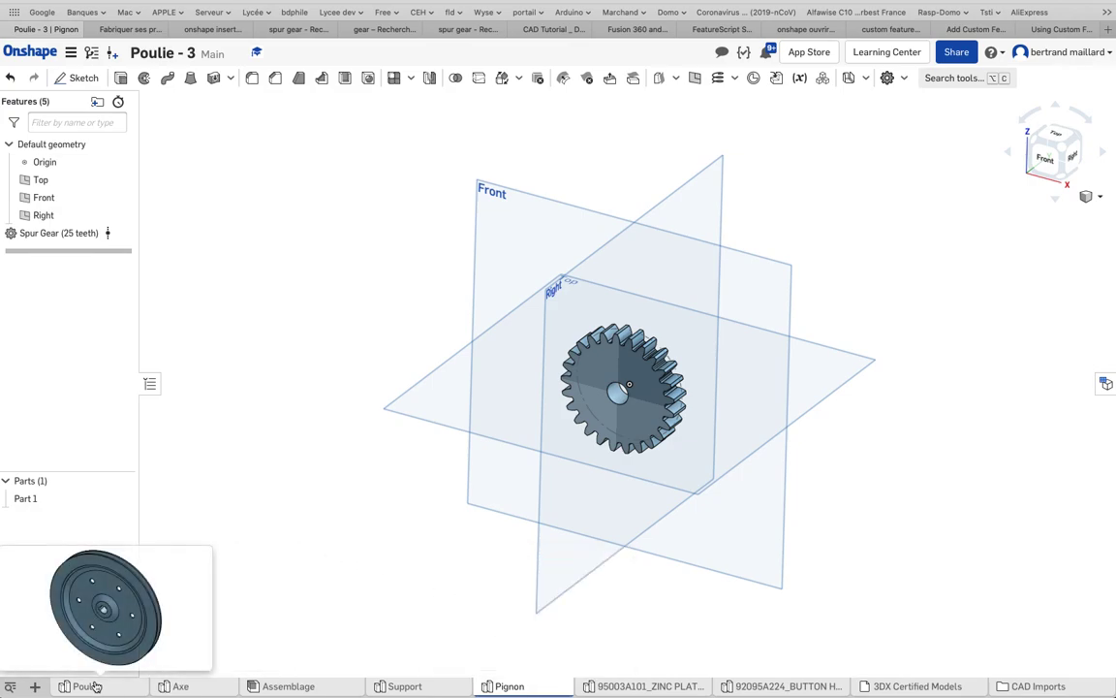